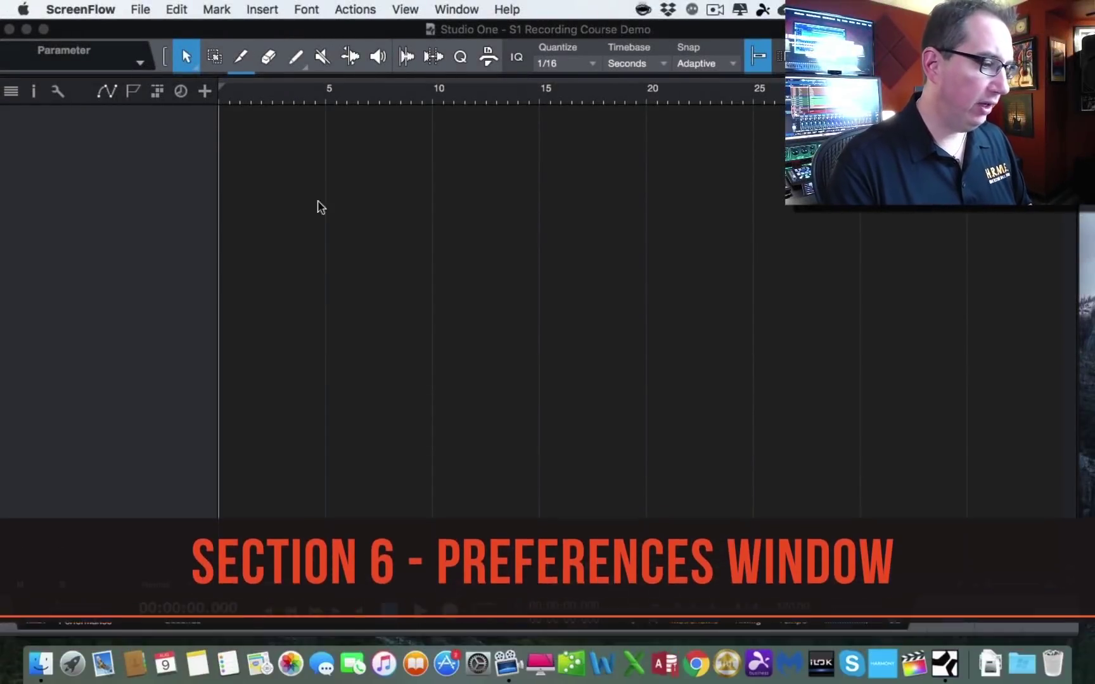
Step: Open the Studio One preferences window and move it up to sit clear near the top of the workspace
click(321, 33)
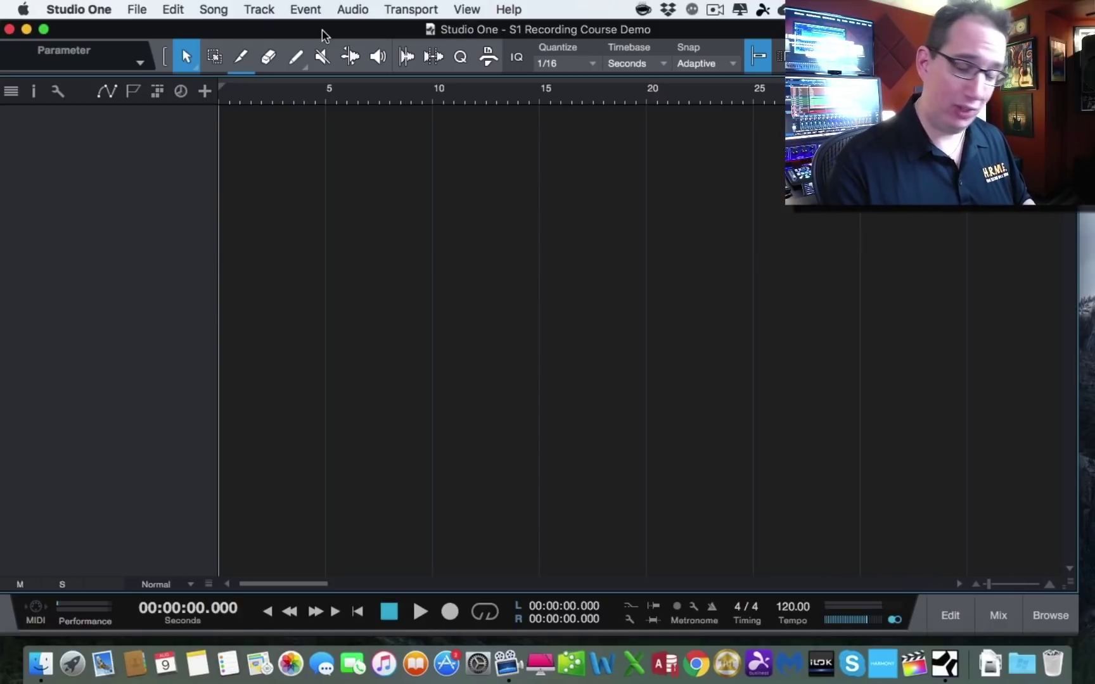
click(93, 12)
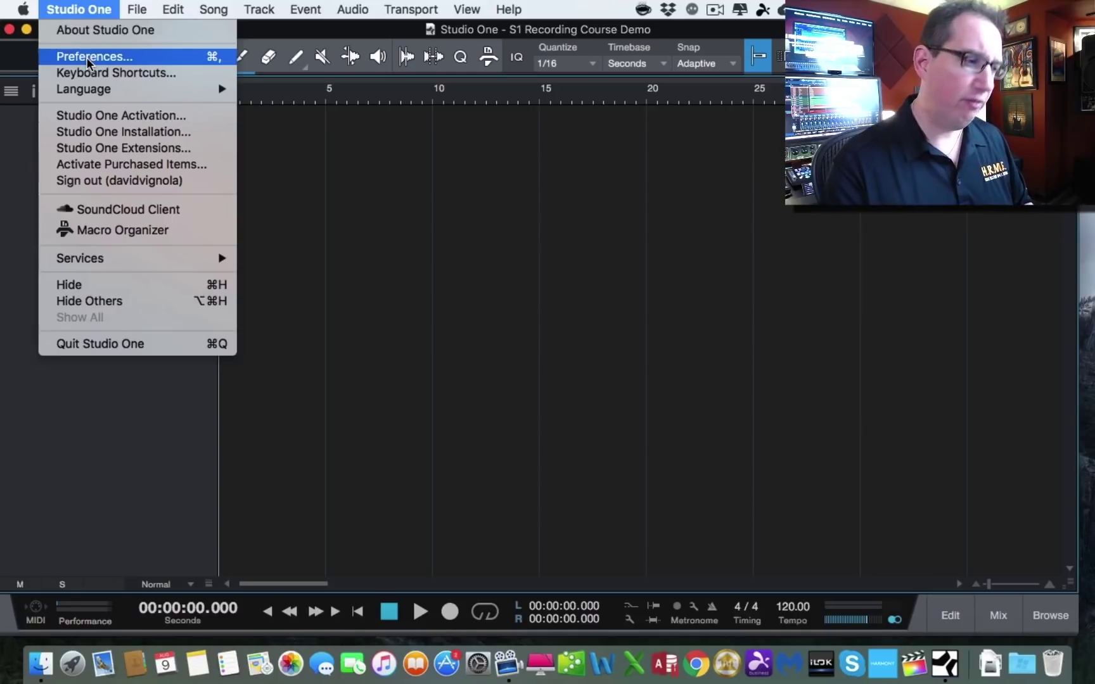
mouse_move(450, 4)
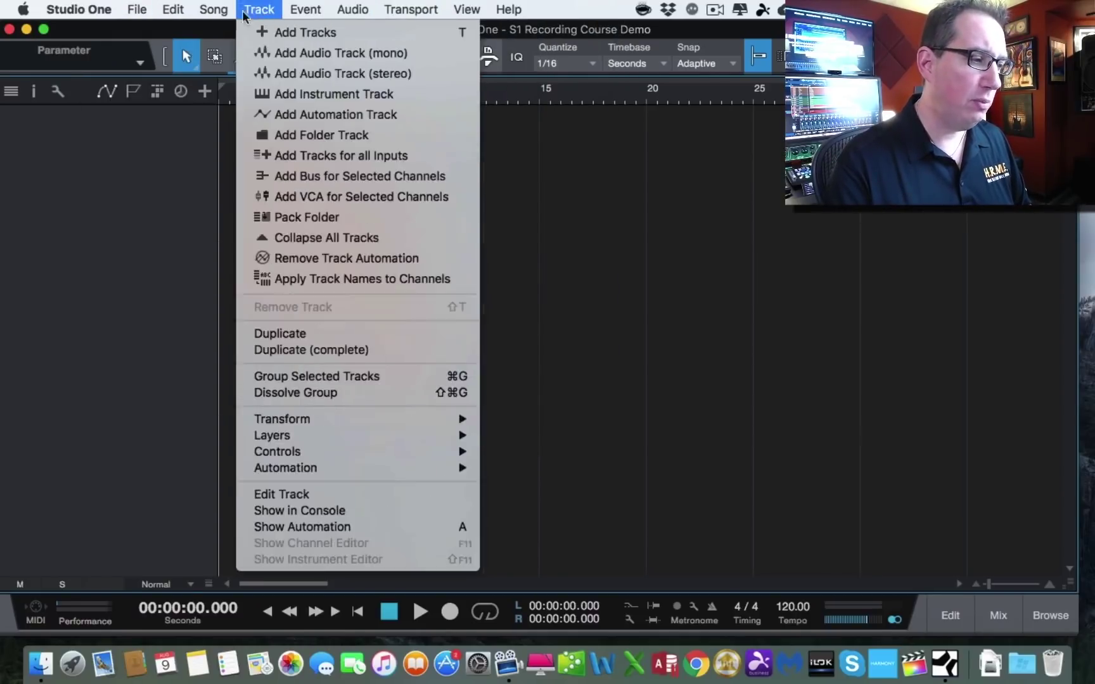
mouse_move(398, 9)
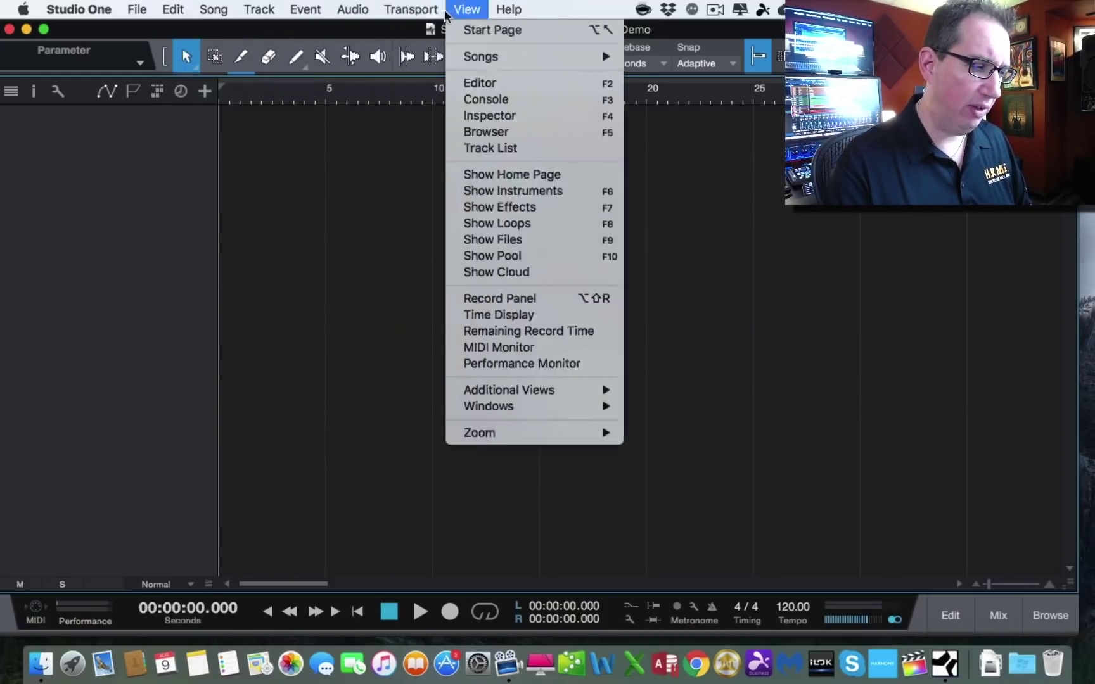
mouse_move(80, 9)
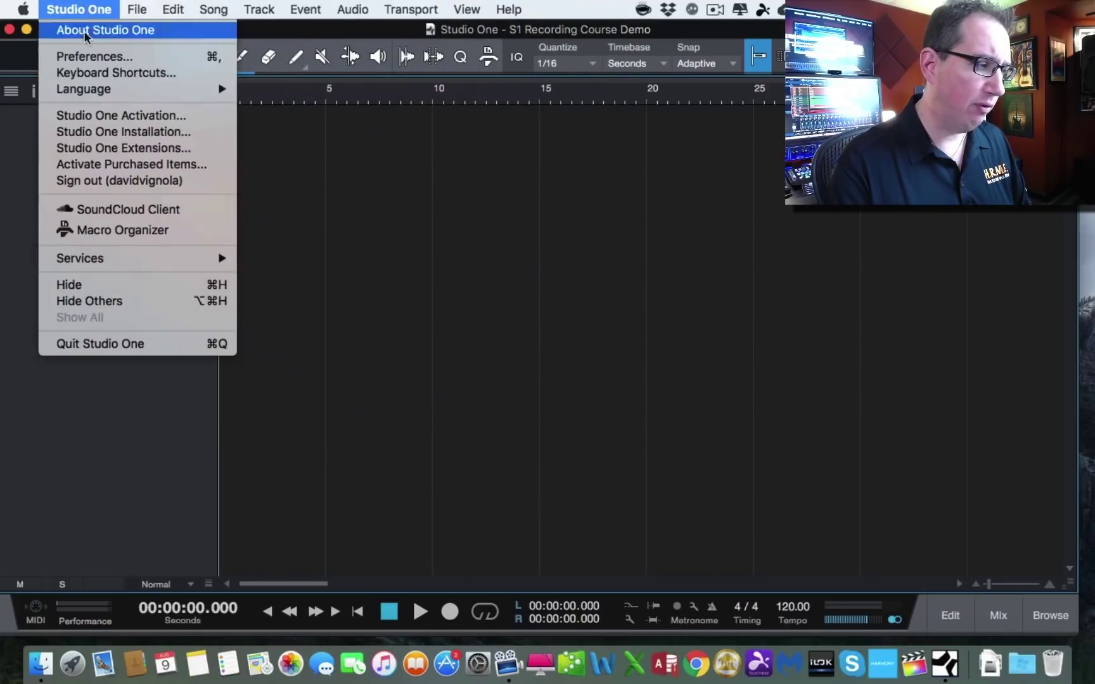
click(80, 59)
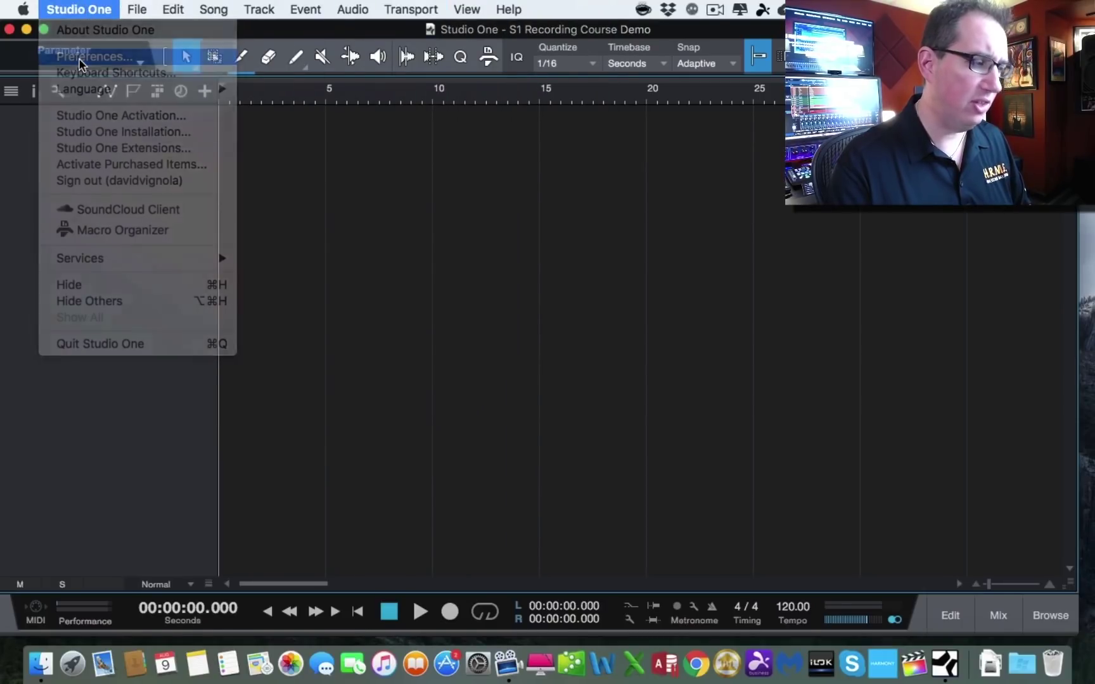
drag(445, 78, 423, 57)
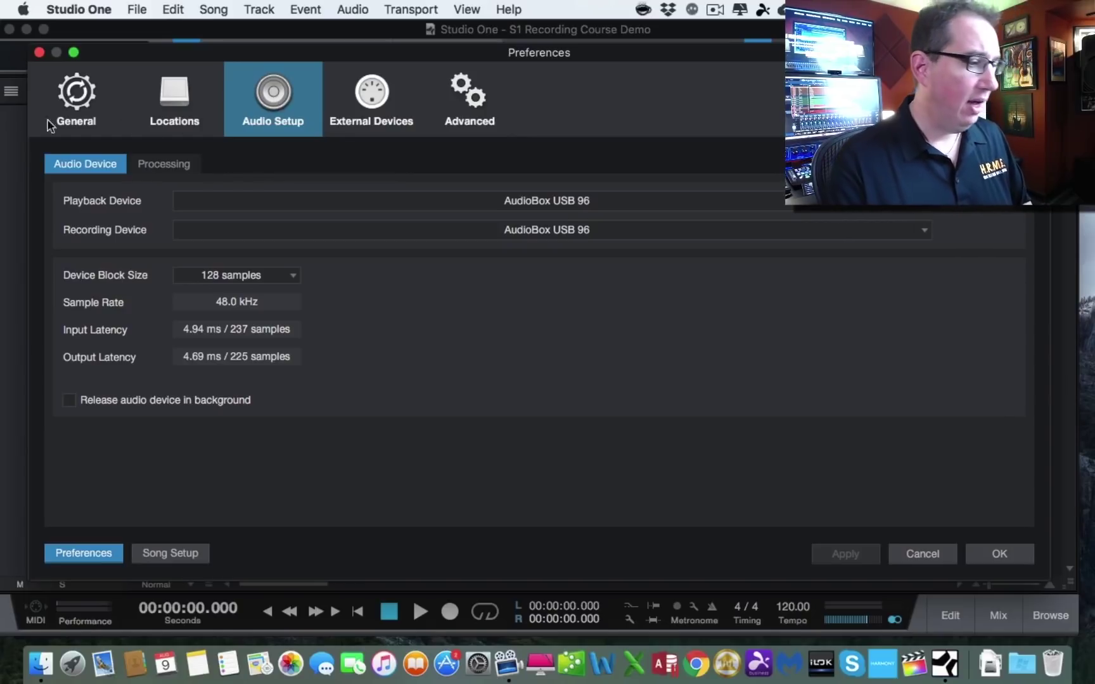
Step: Review the general preferences, choosing Do Nothing as the startup action and switching the update check off and on again
click(78, 100)
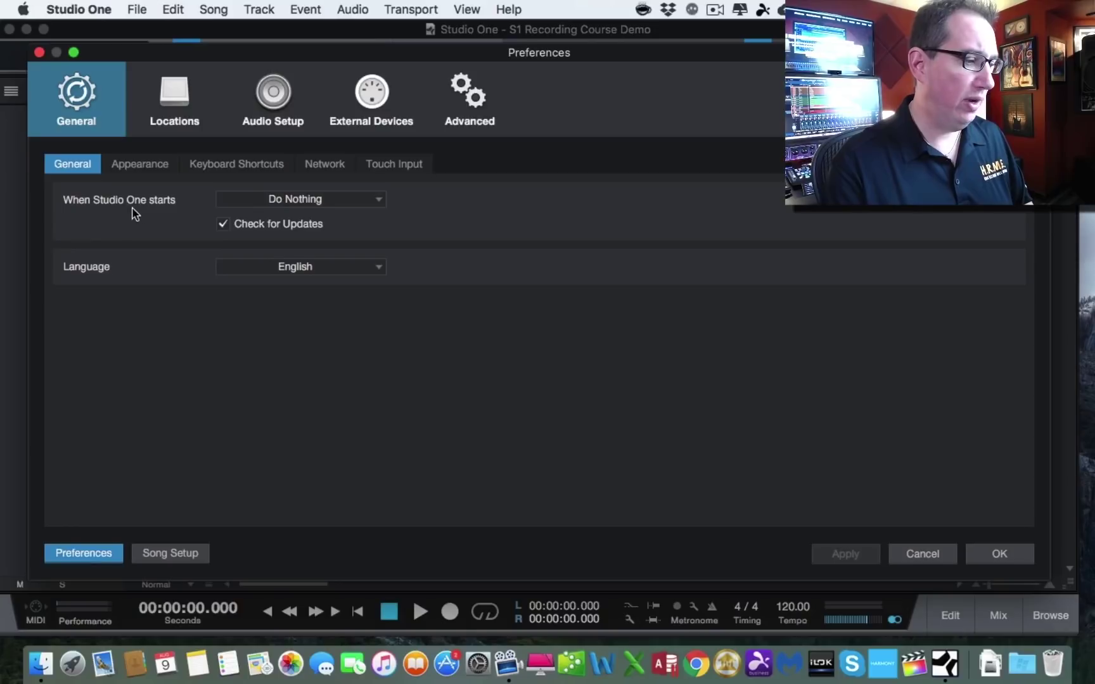
click(352, 198)
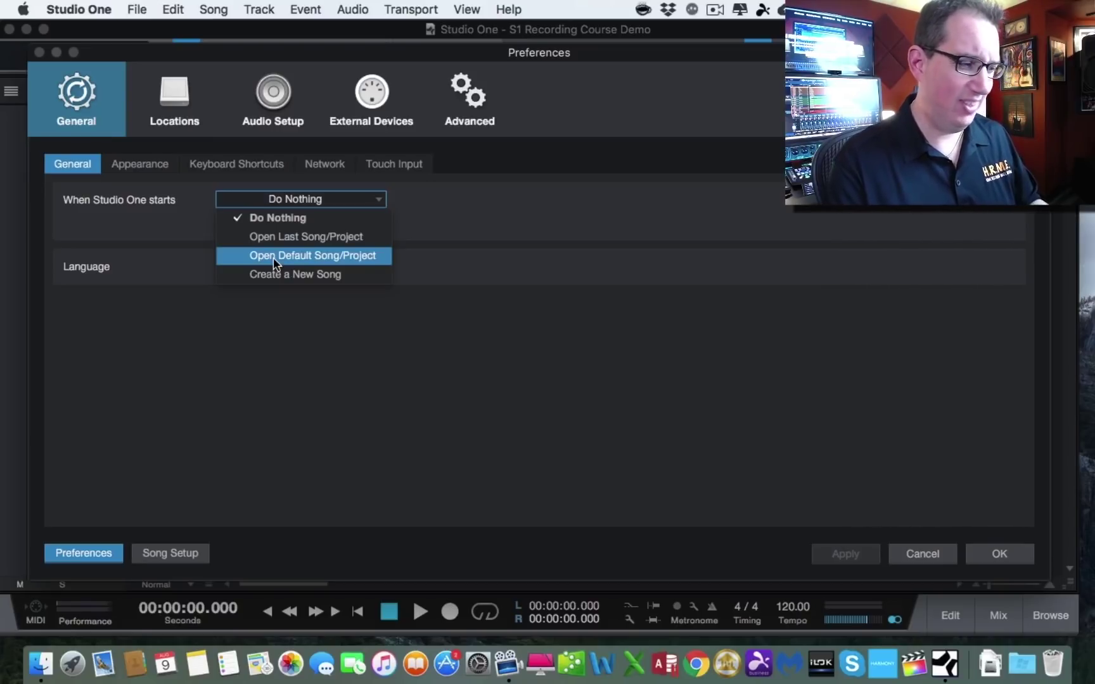
click(279, 217)
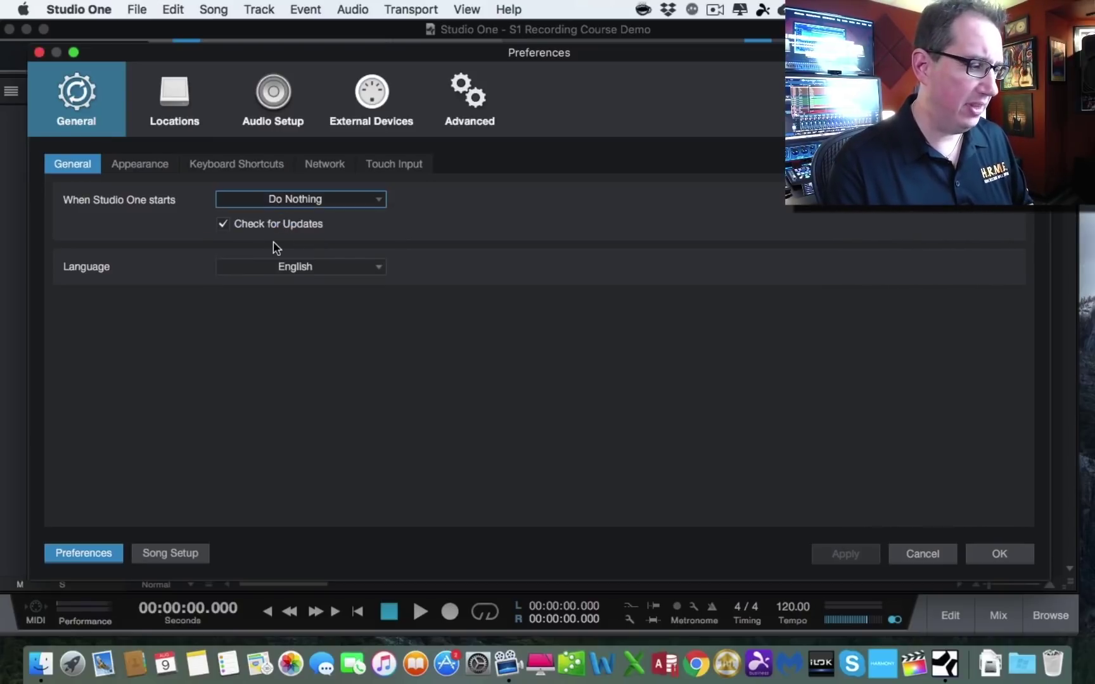
click(223, 227)
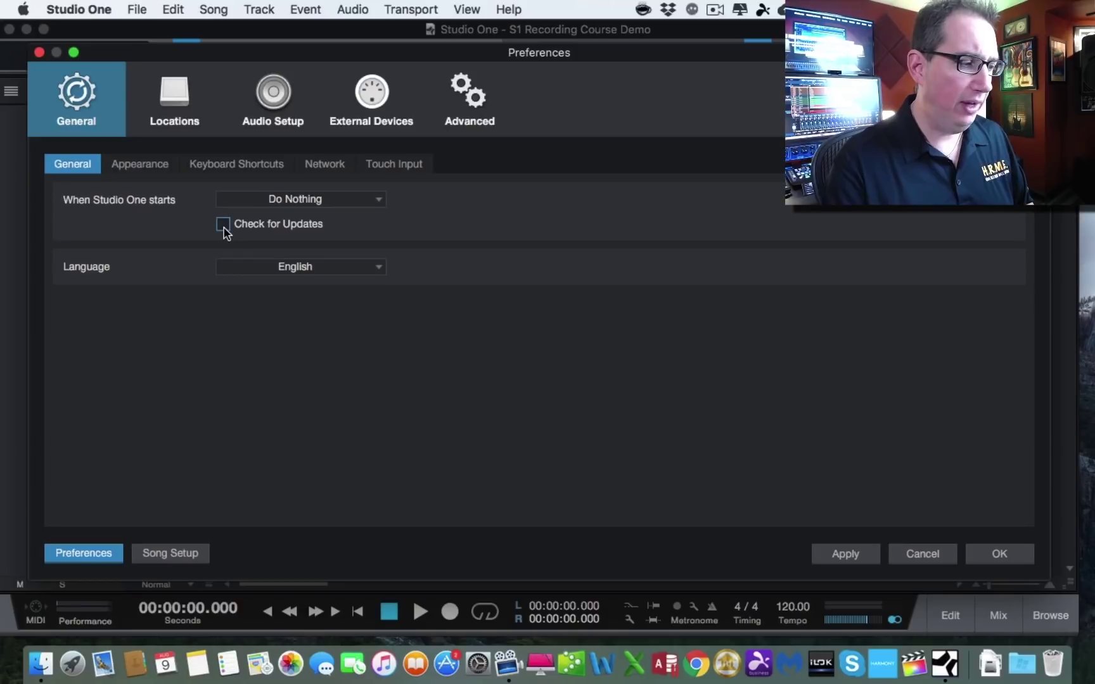
click(223, 225)
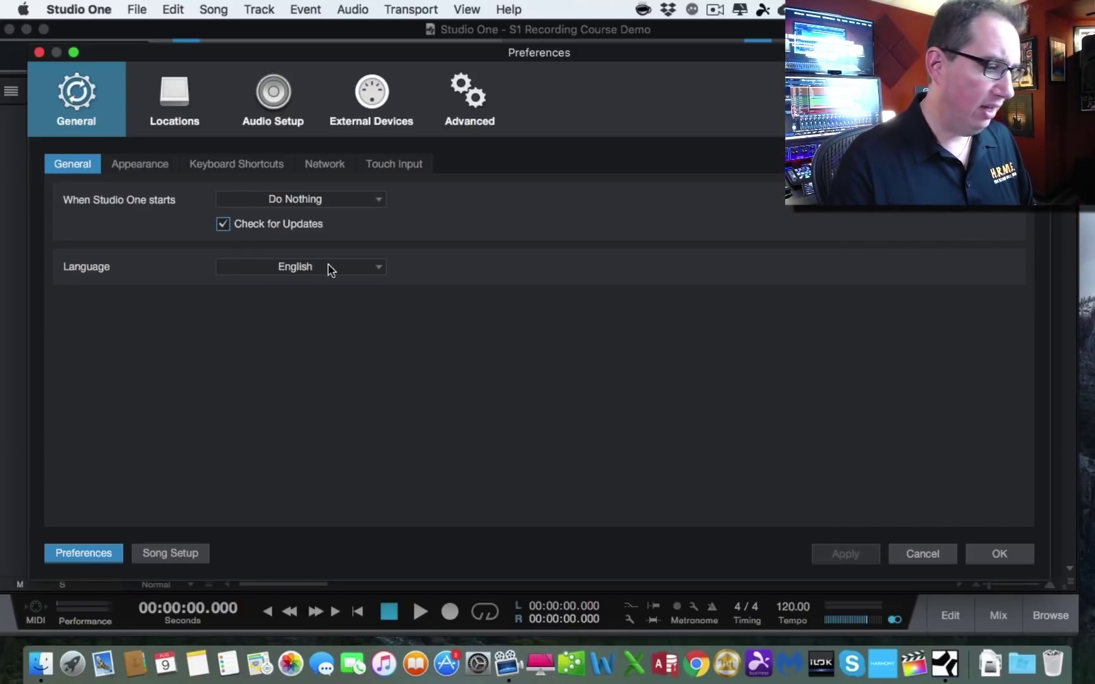
Step: Examine the appearance preferences and the list of loadable colour presets without applying one
click(130, 169)
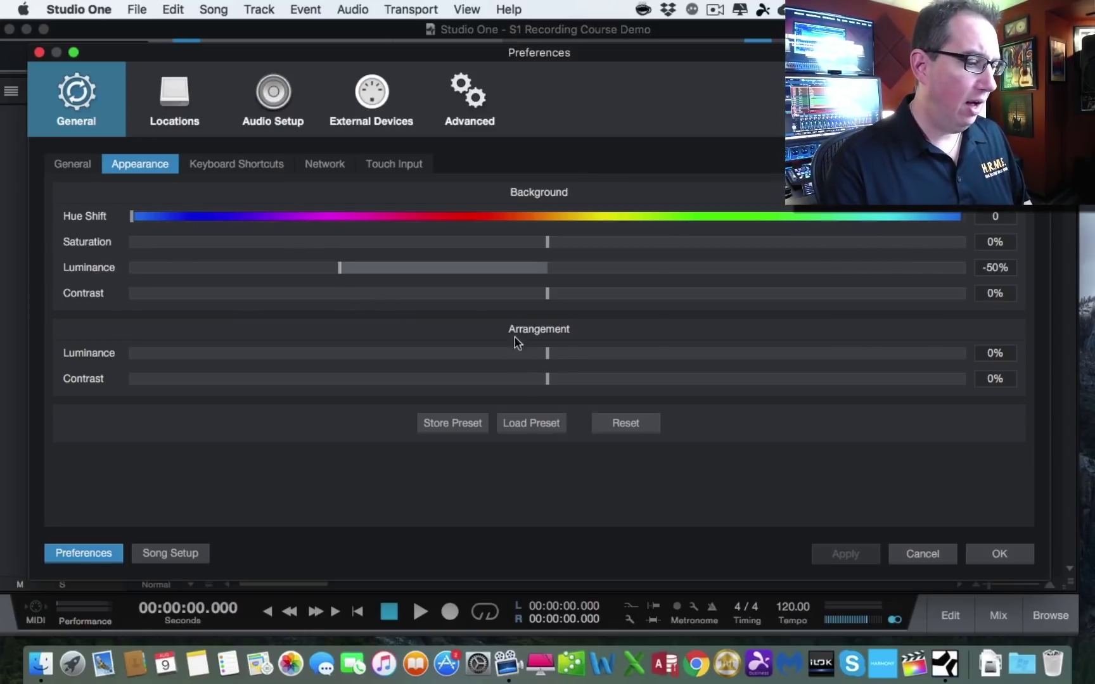
click(519, 424)
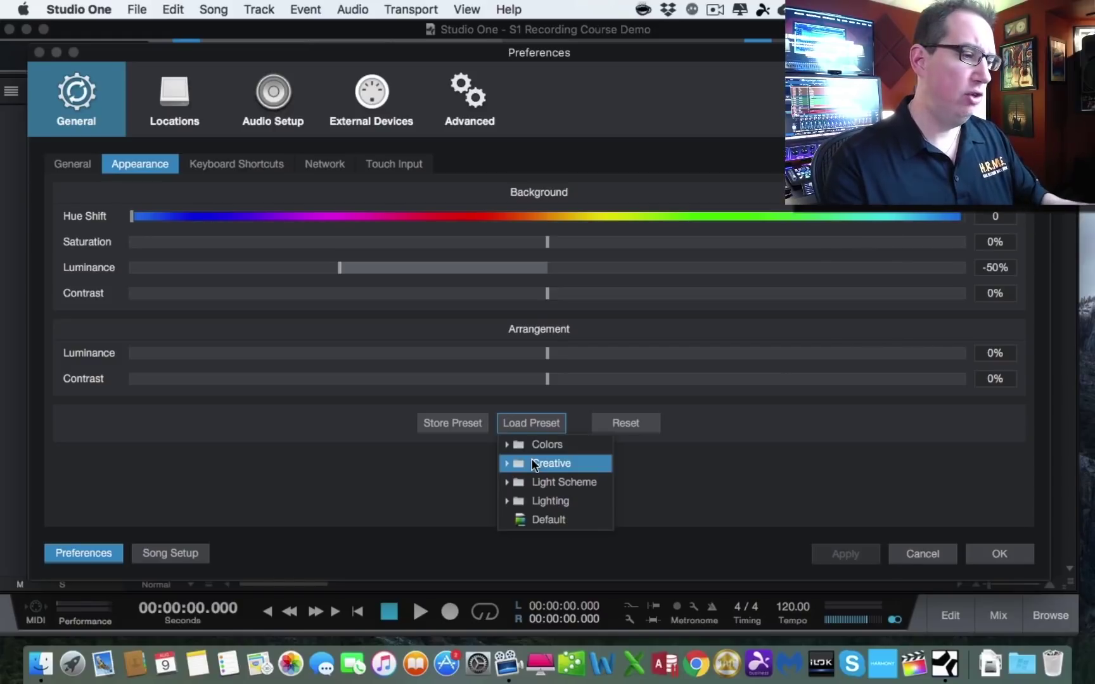
click(396, 459)
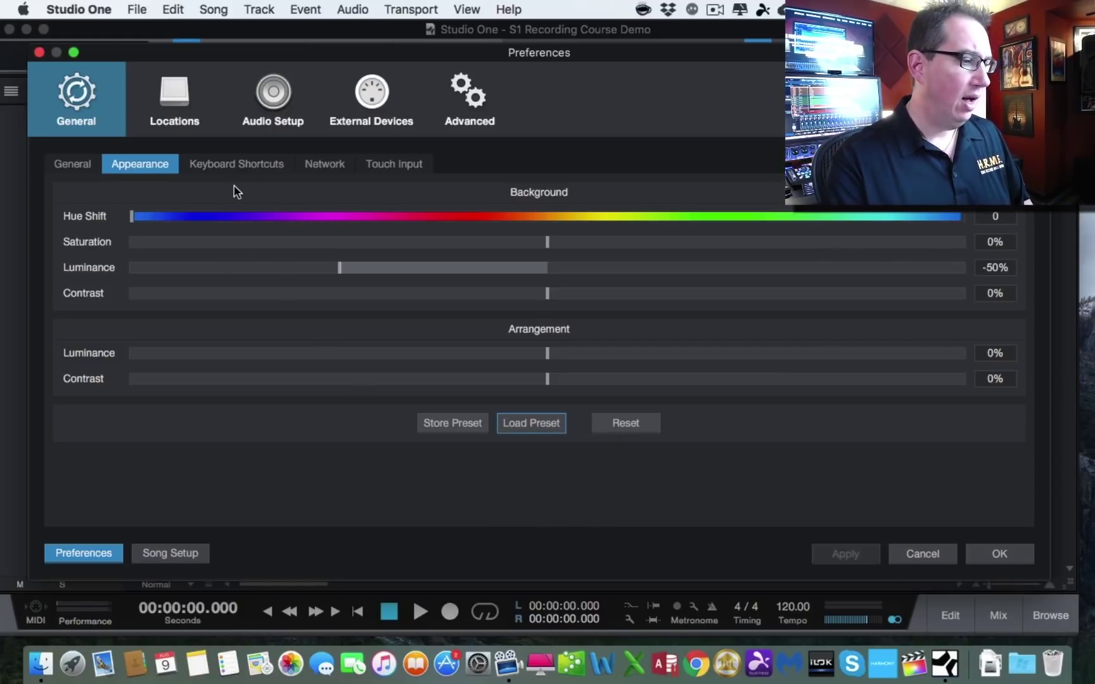
Step: Examine the keyboard shortcuts and available mapping schemes, reselecting the Studio One scheme but declining to revert the mappings
click(251, 167)
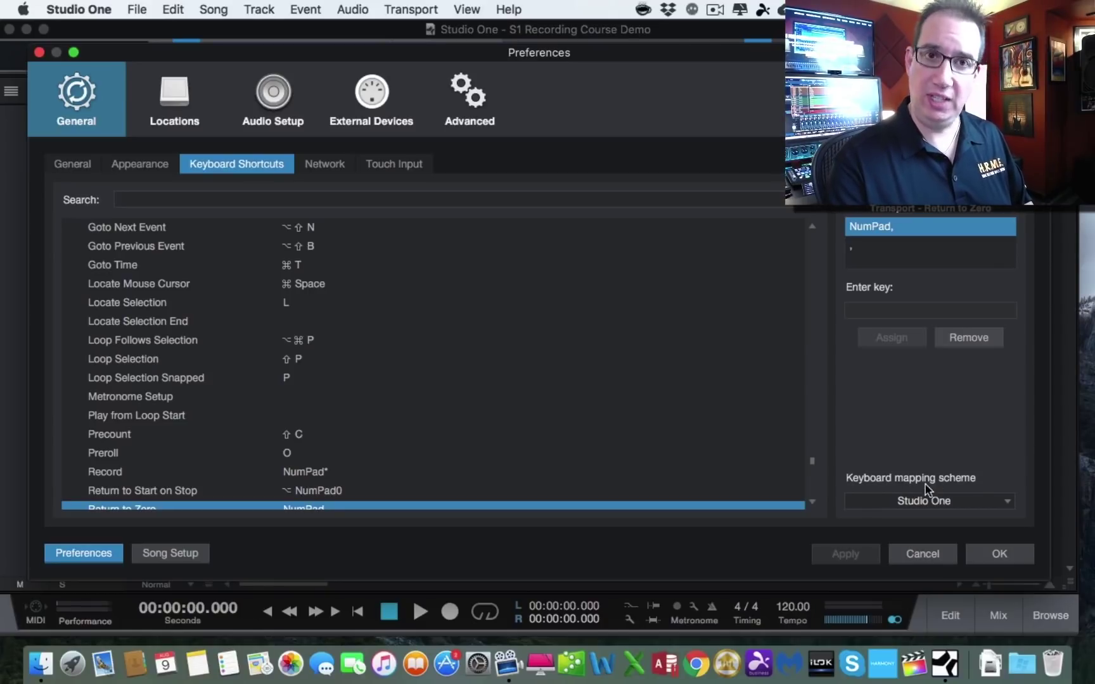
click(991, 506)
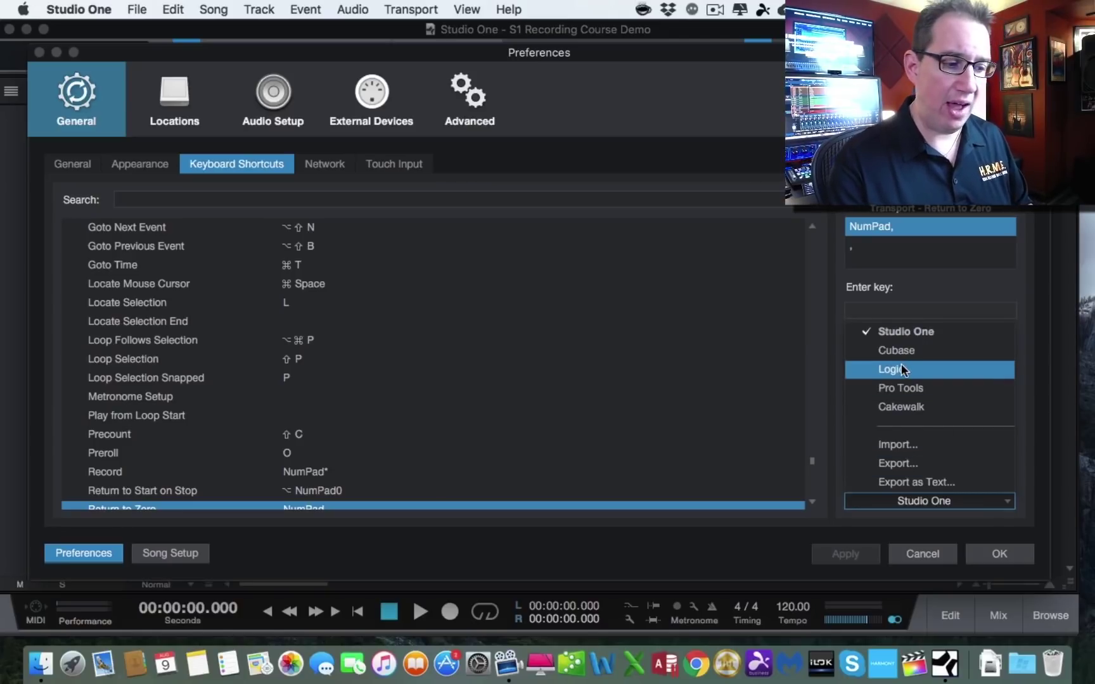
click(897, 331)
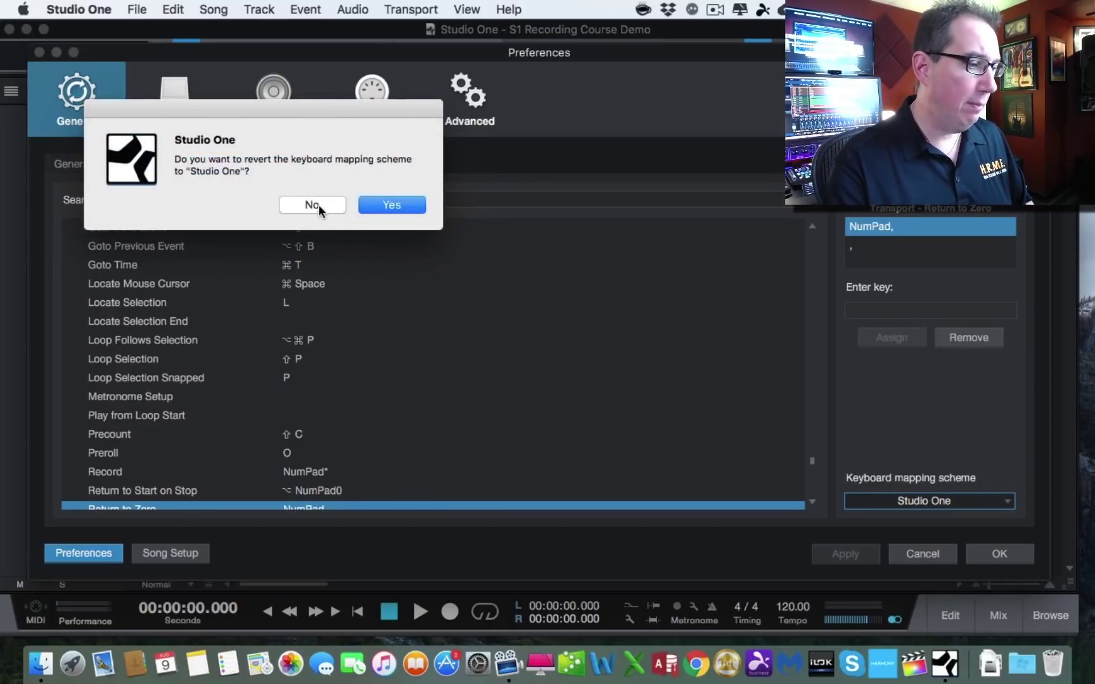
click(318, 205)
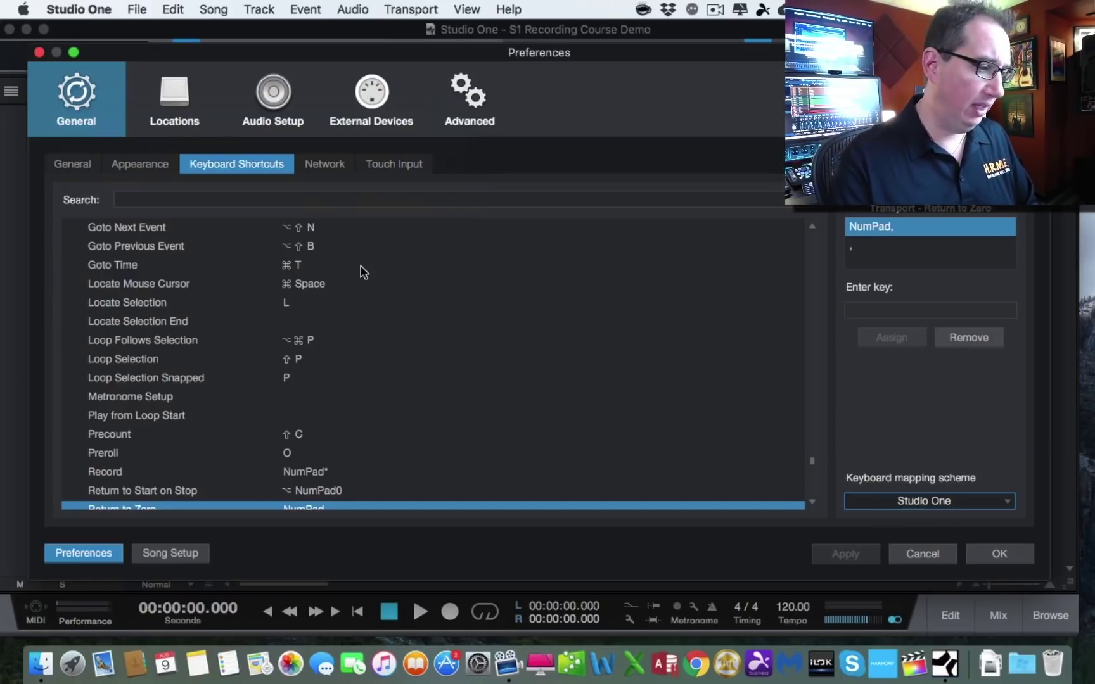
Step: Review the network and touch input preferences, and return to the general startup and language settings
click(324, 165)
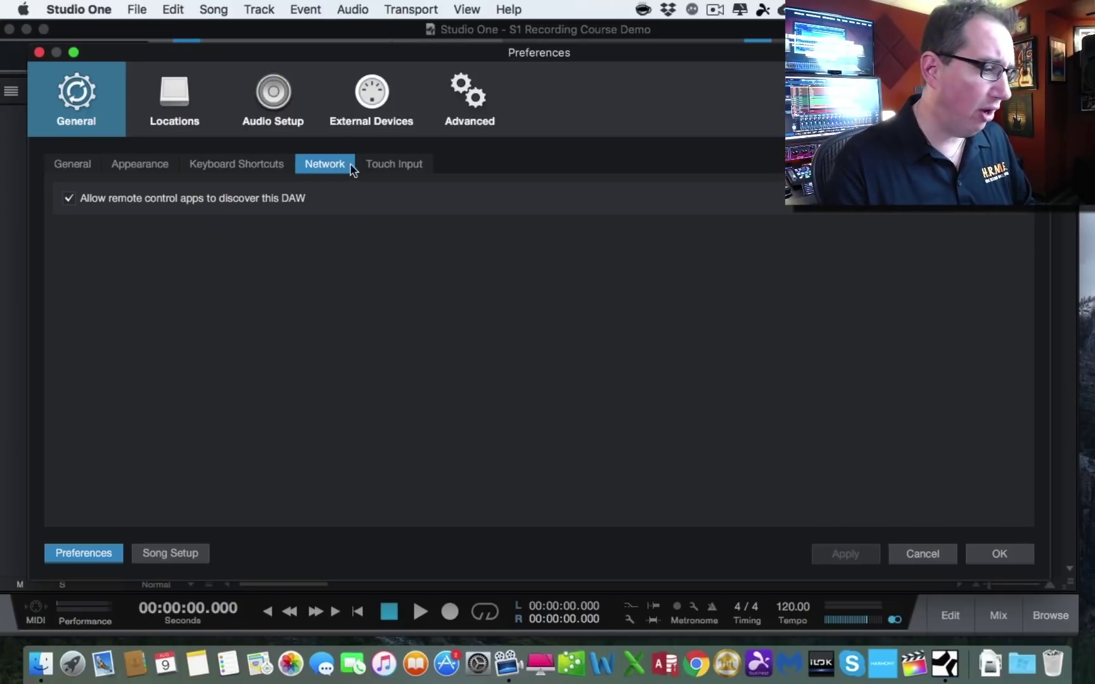
click(379, 162)
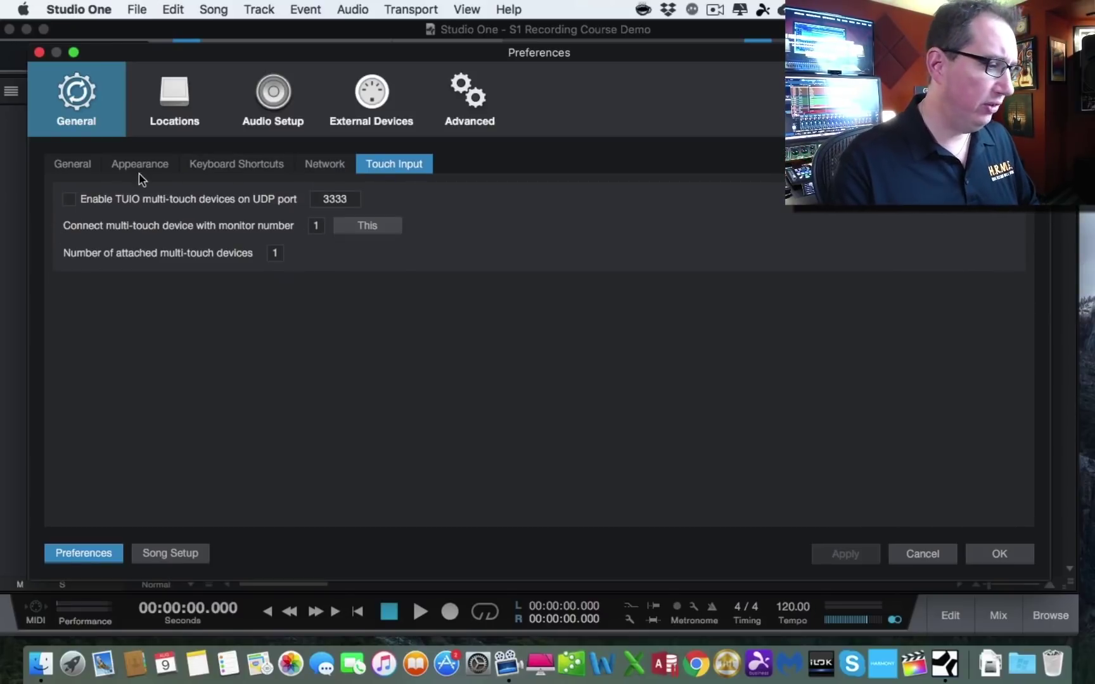
click(78, 165)
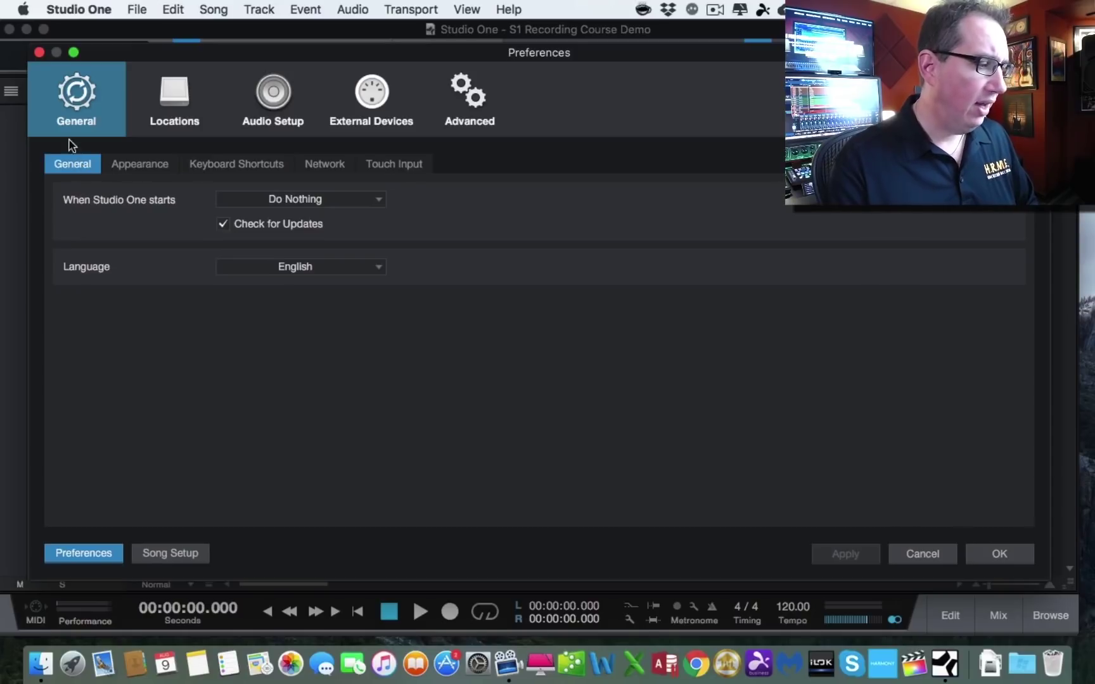
Step: Set the user data location for songs, projects and presets to the Desktop folder
click(188, 96)
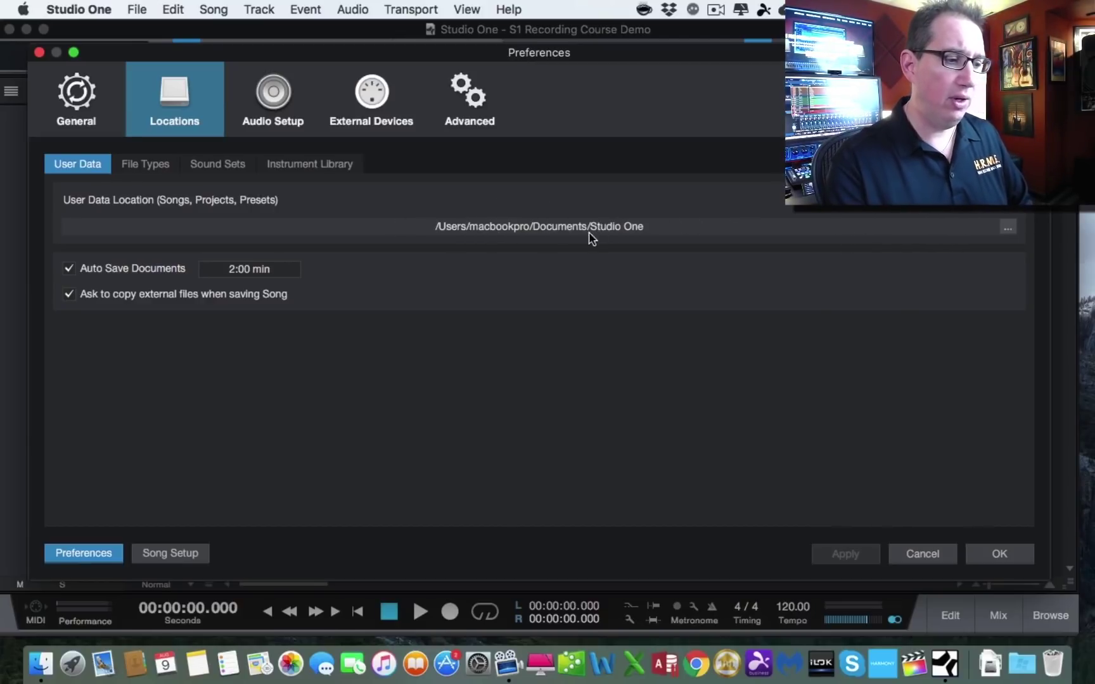
click(1008, 229)
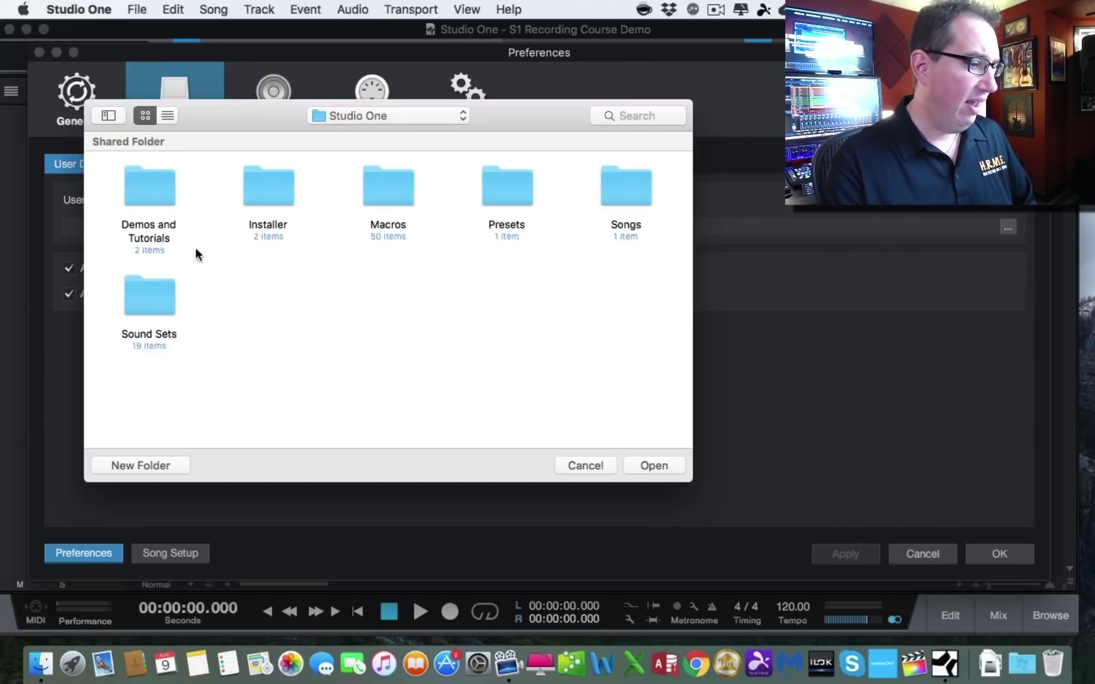
click(399, 116)
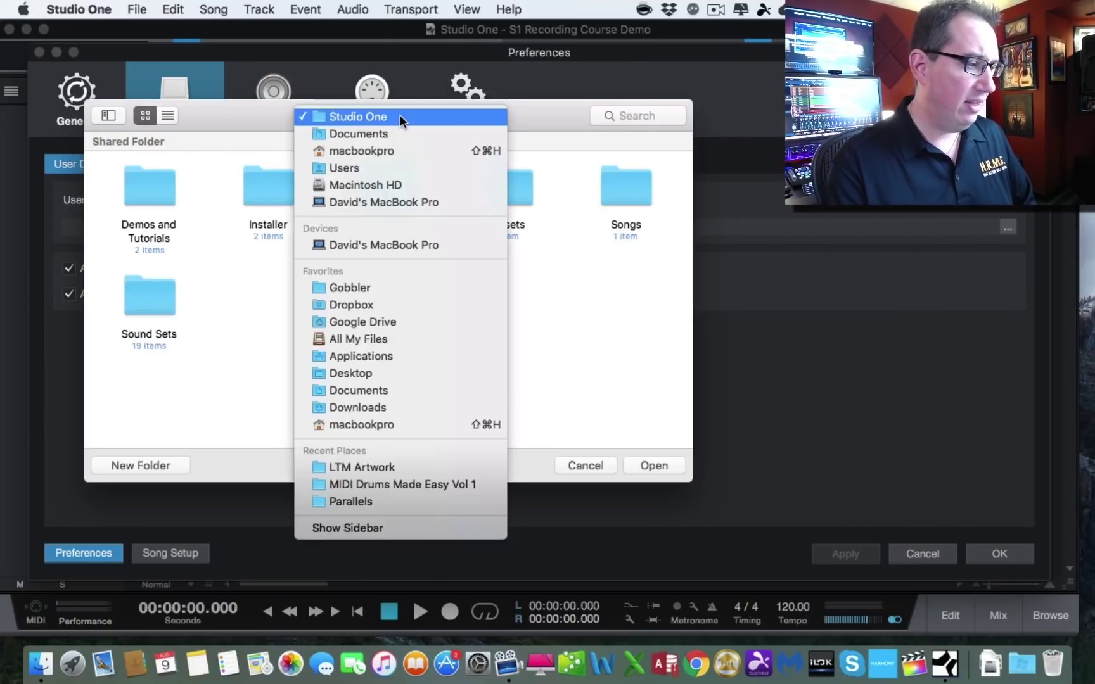
click(355, 371)
click(655, 464)
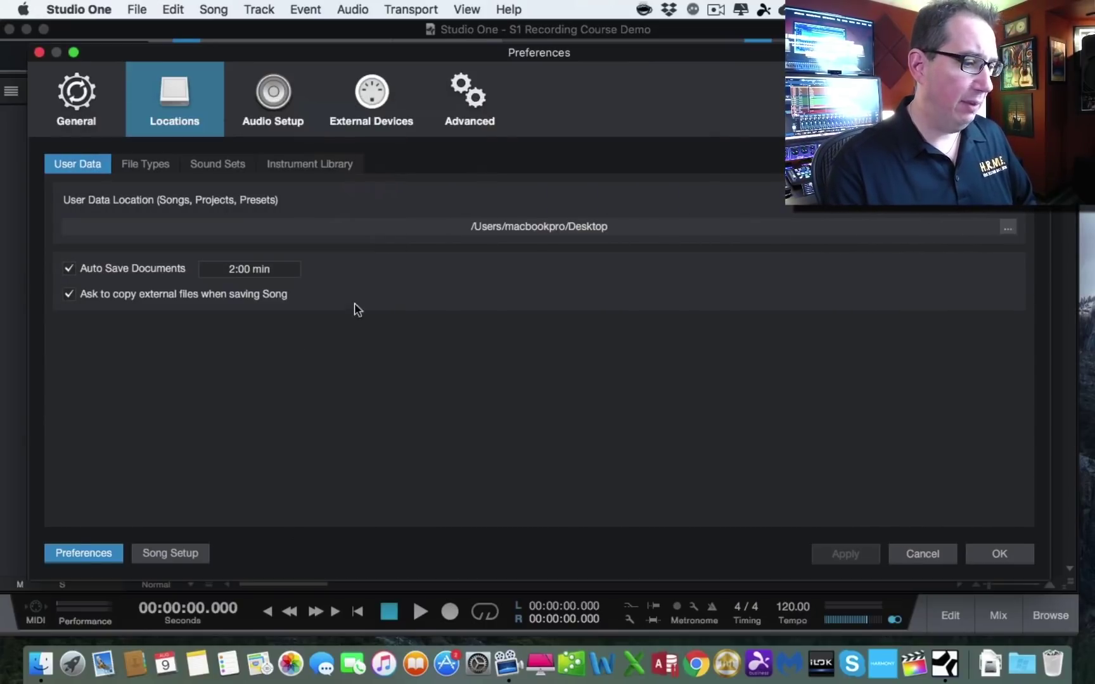
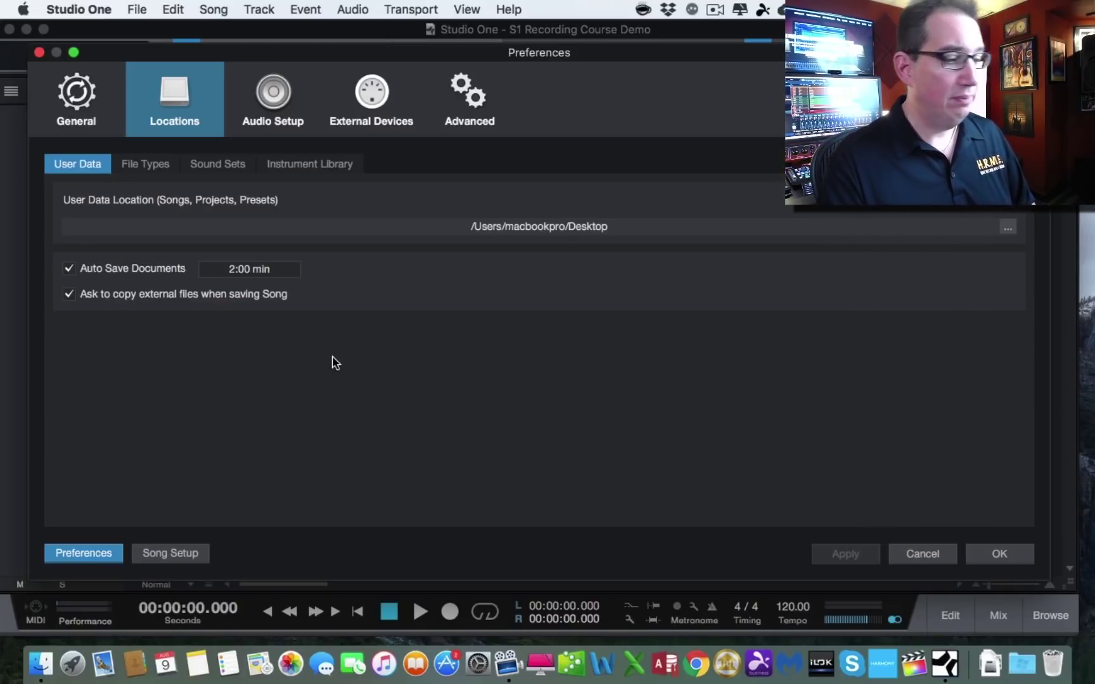
Step: Look through the list of file types shown in the browser
click(150, 168)
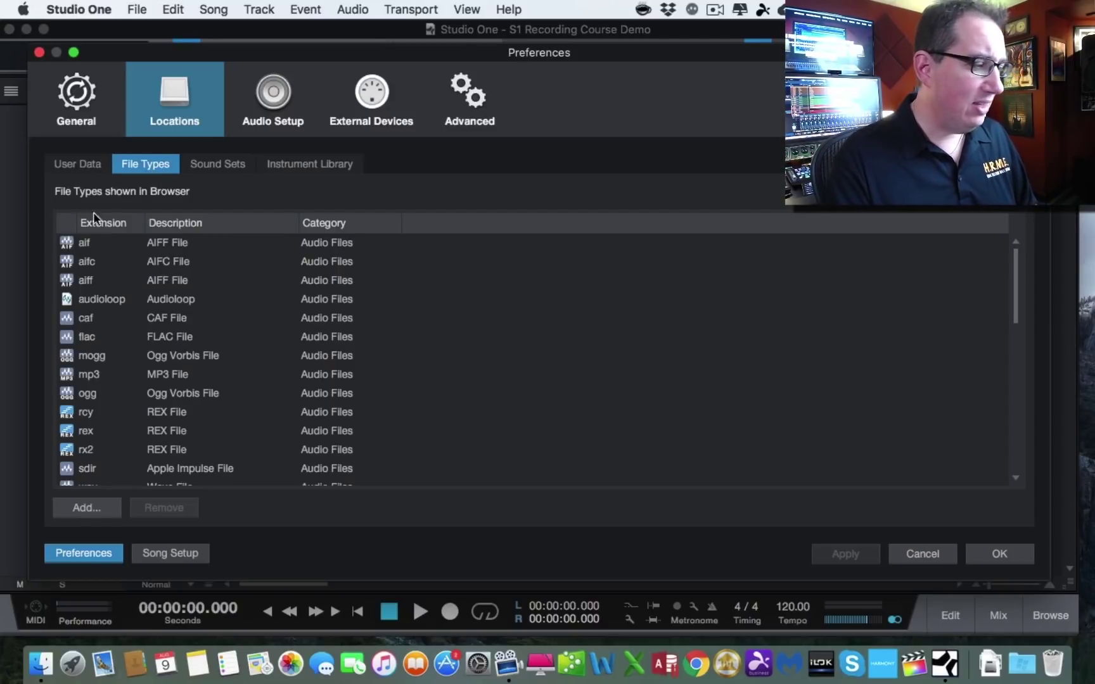
scroll(183, 279, down, 5)
scroll(183, 280, up, 5)
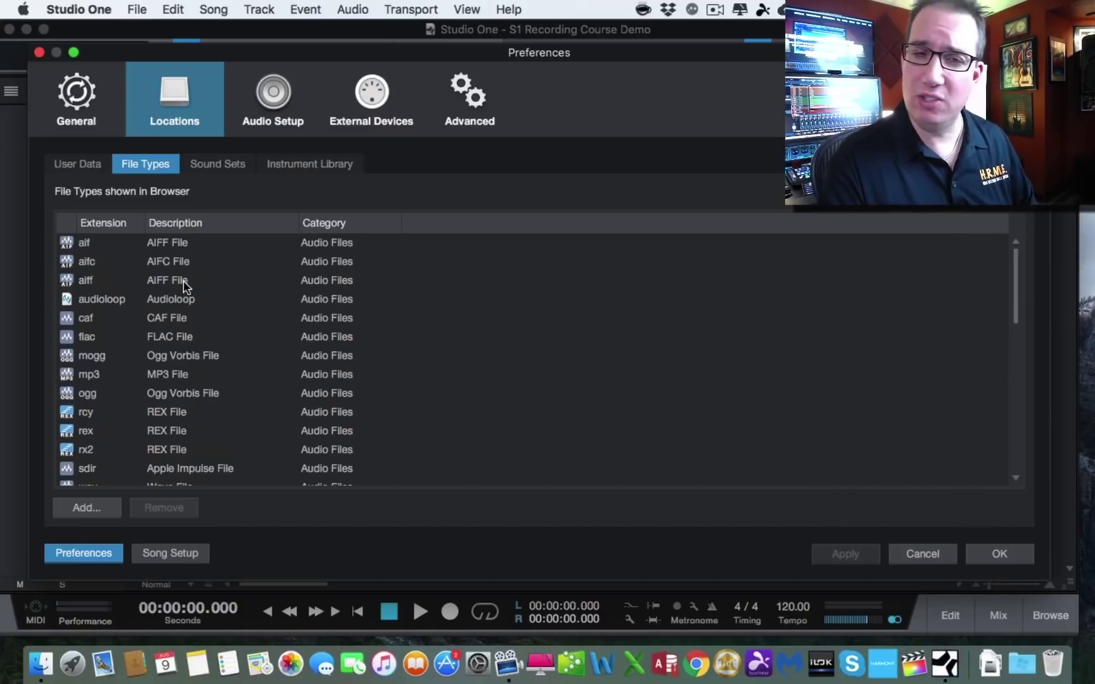
Step: Review the sound set locations and view the contents of the install folder, leaving the folder chooser without selecting anything
click(212, 168)
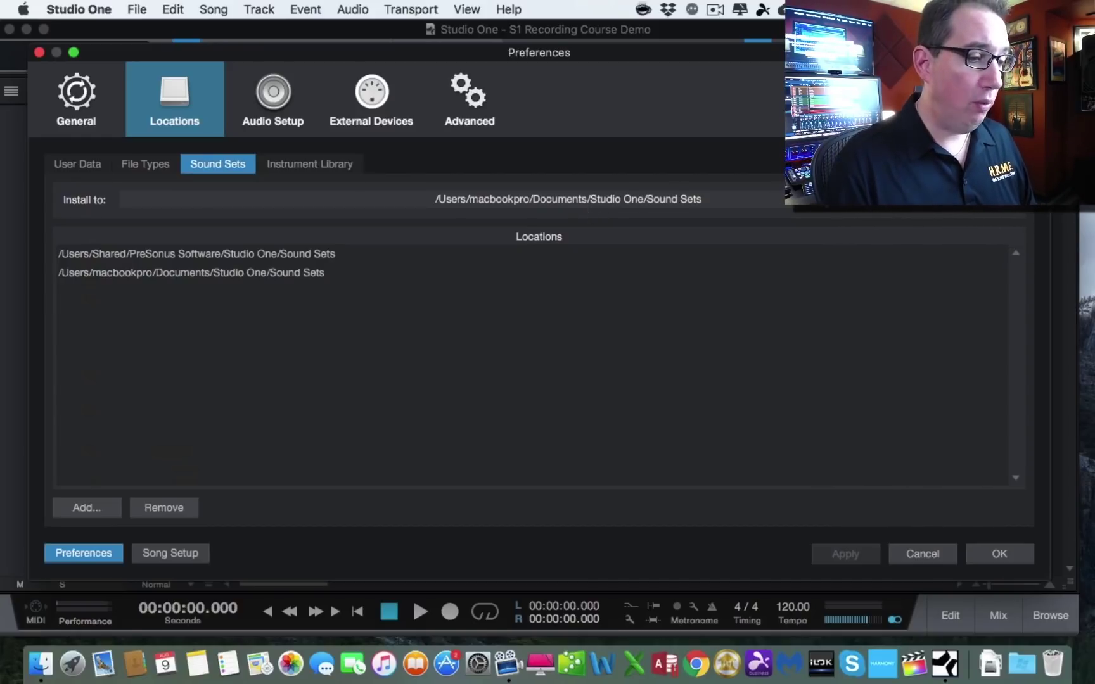
click(1009, 208)
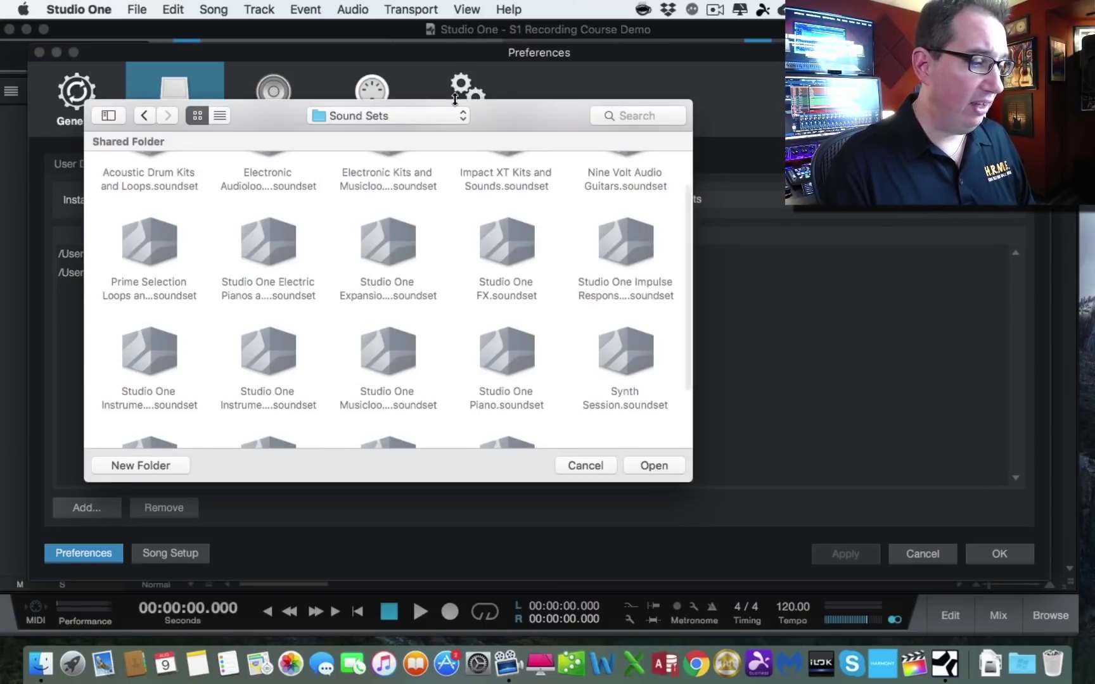
click(600, 465)
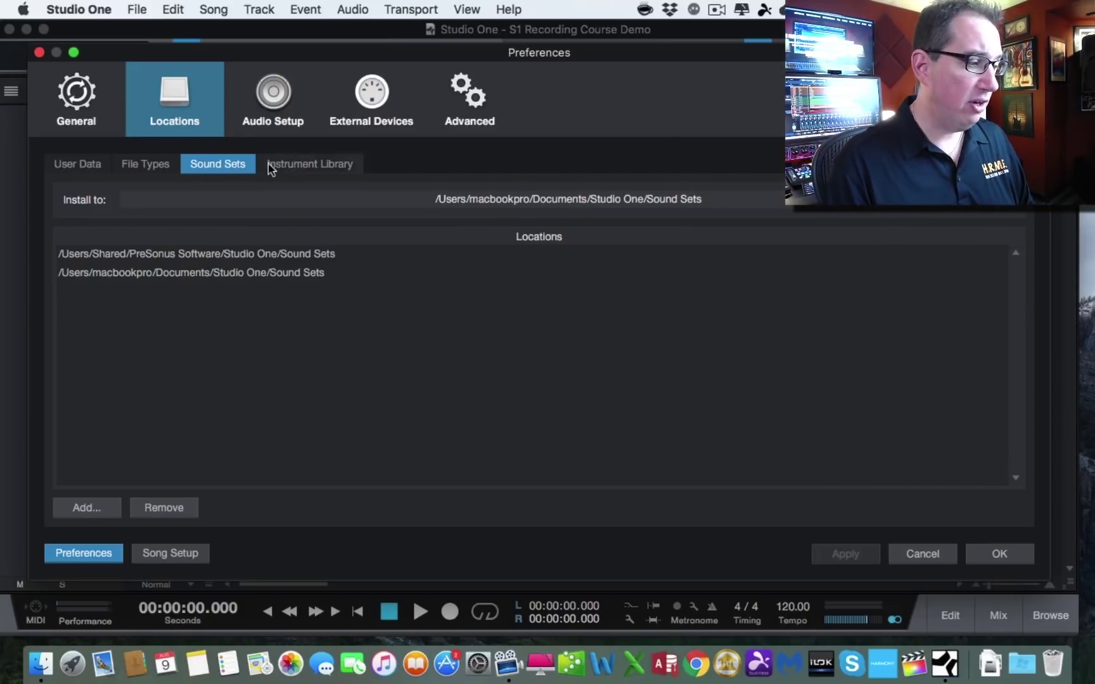
Step: Review the instrument library locations, the audio device setup and the external devices list
click(308, 166)
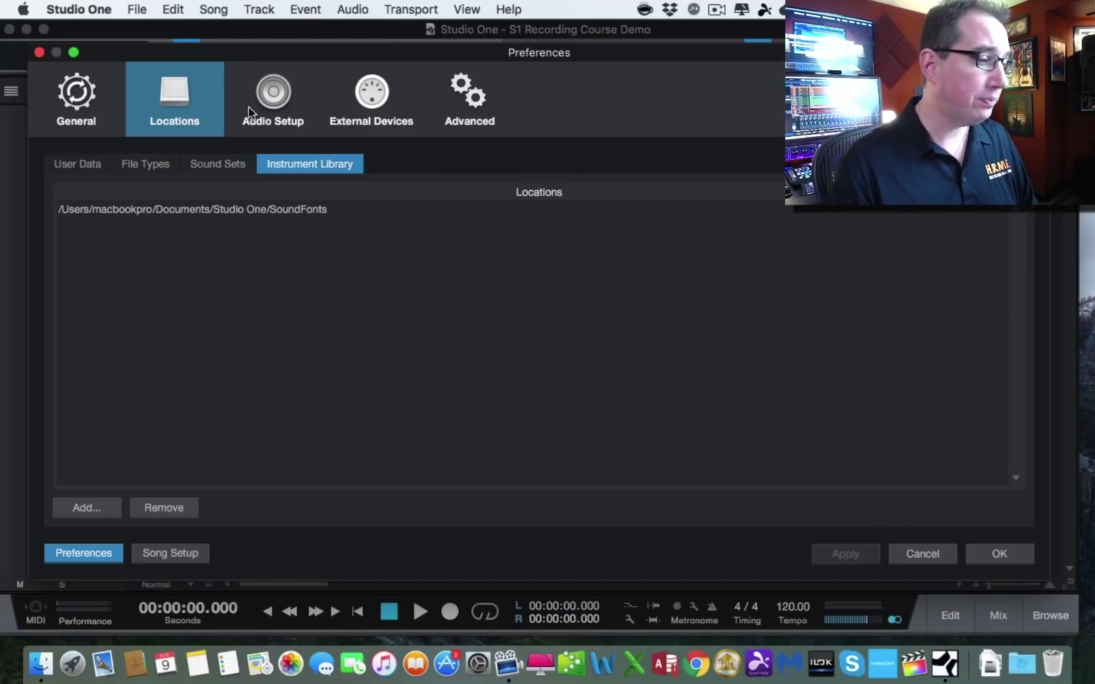
click(267, 97)
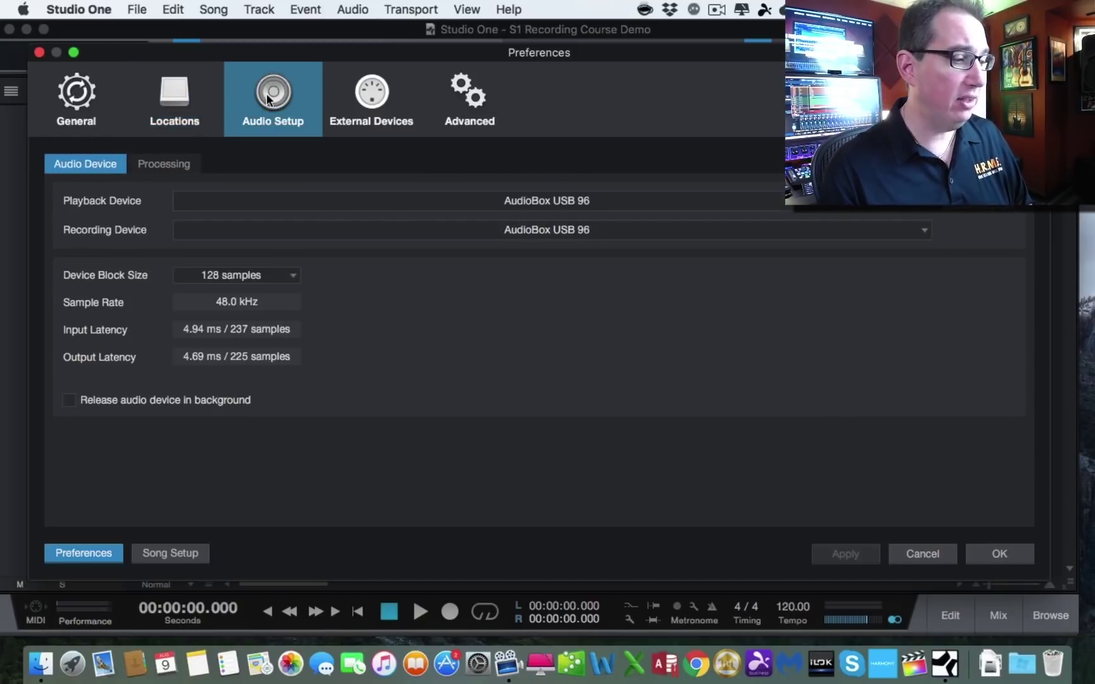
click(365, 100)
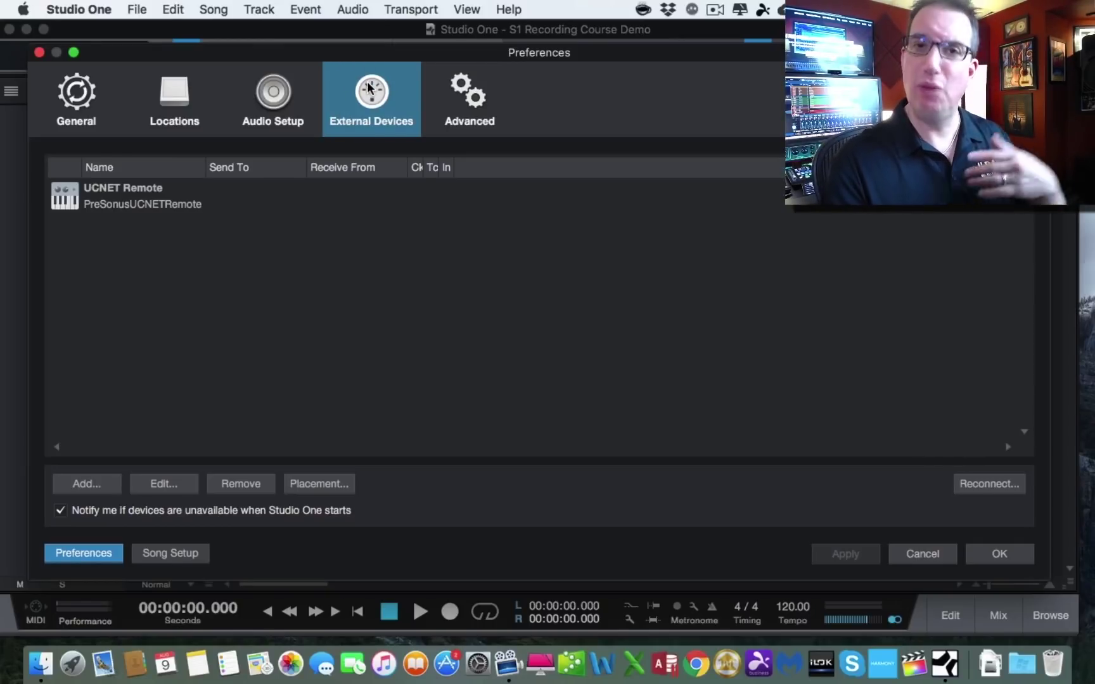
Step: Review the advanced preferences for editing, automation, audio, MIDI, console and services, ending back on the editing options
click(467, 99)
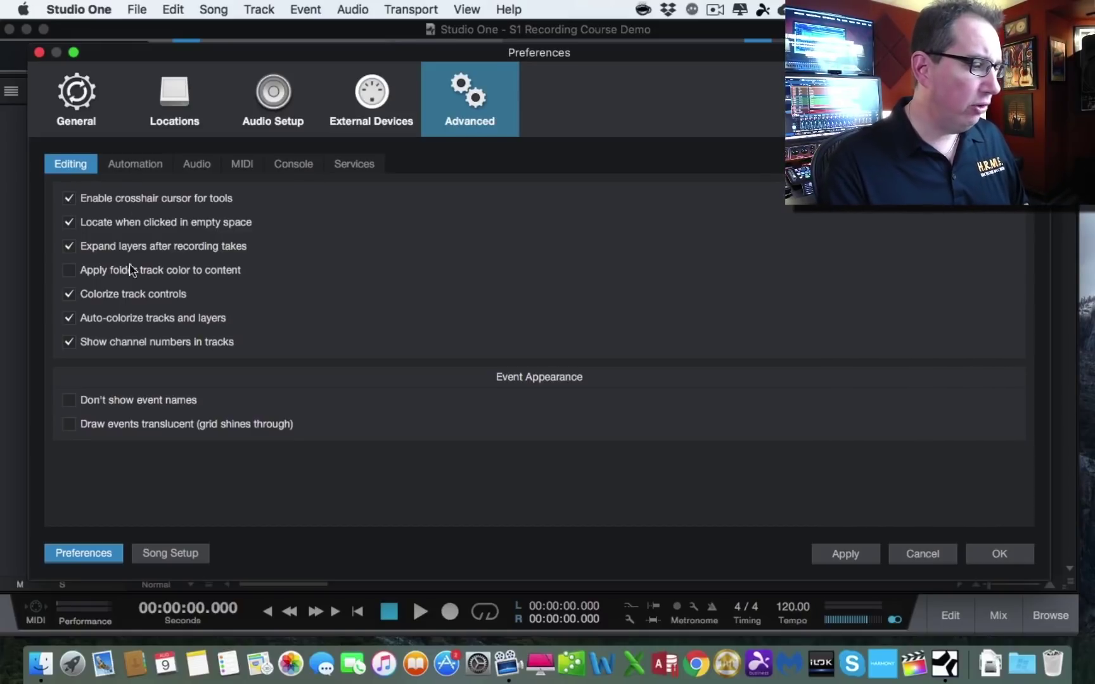
click(127, 166)
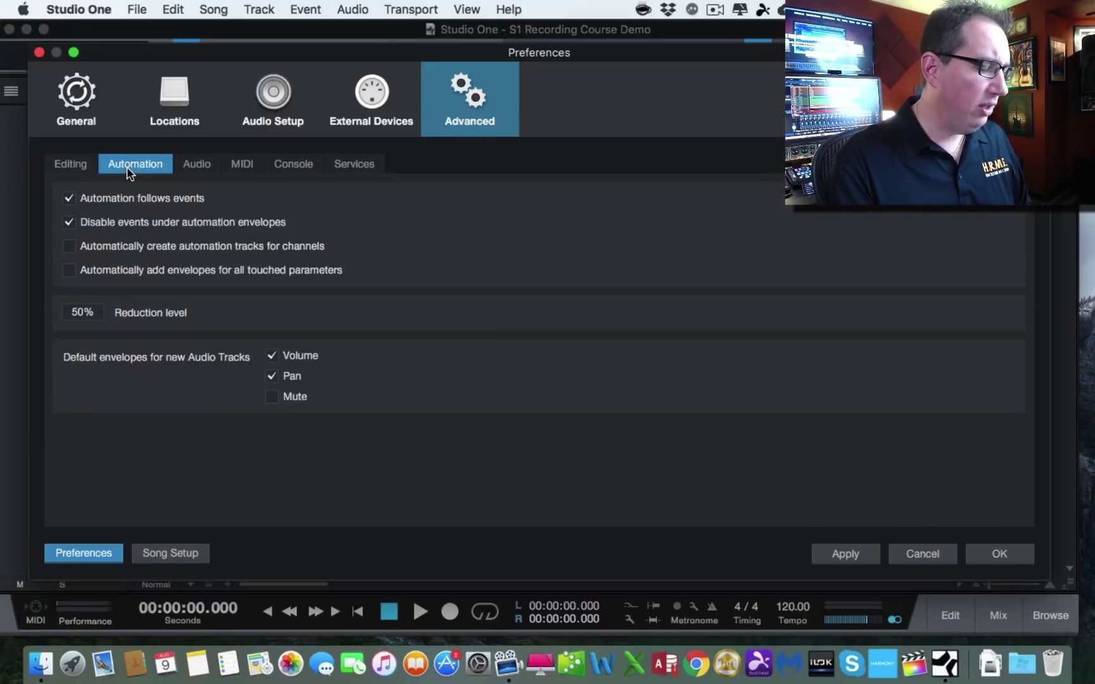
click(202, 177)
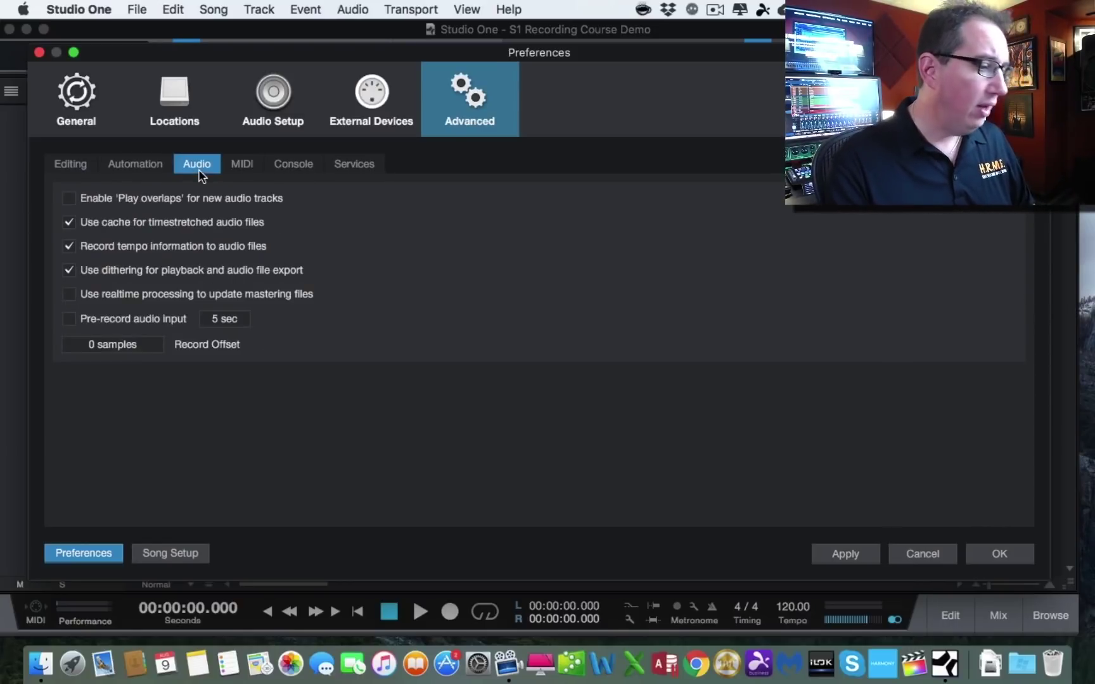
click(248, 166)
click(276, 163)
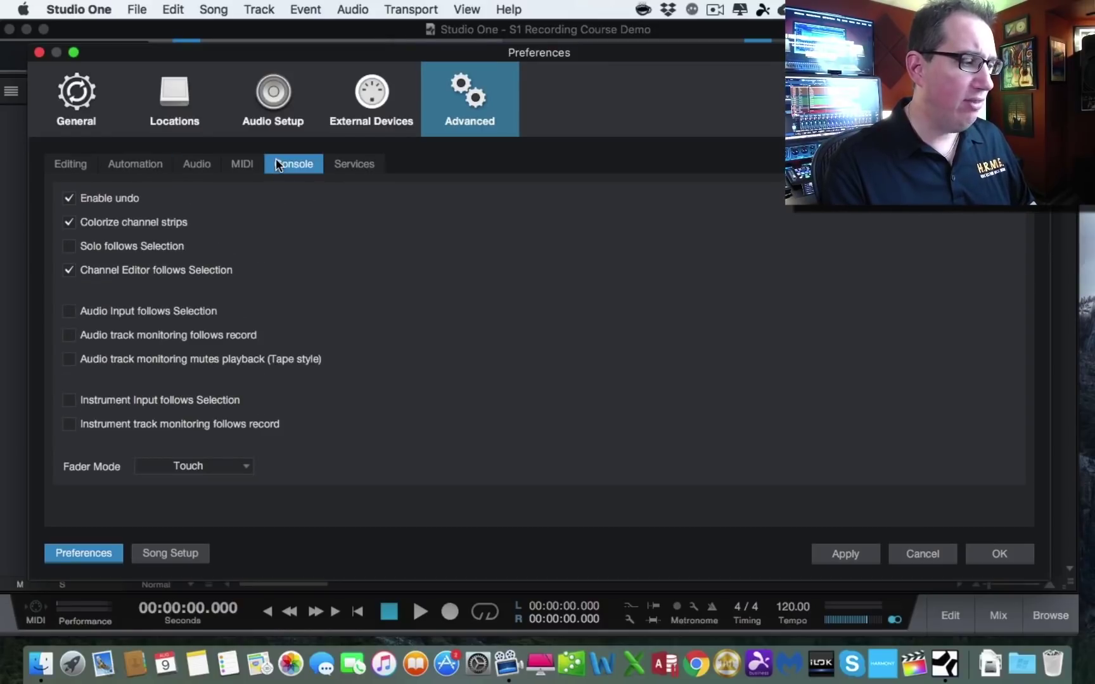
click(337, 170)
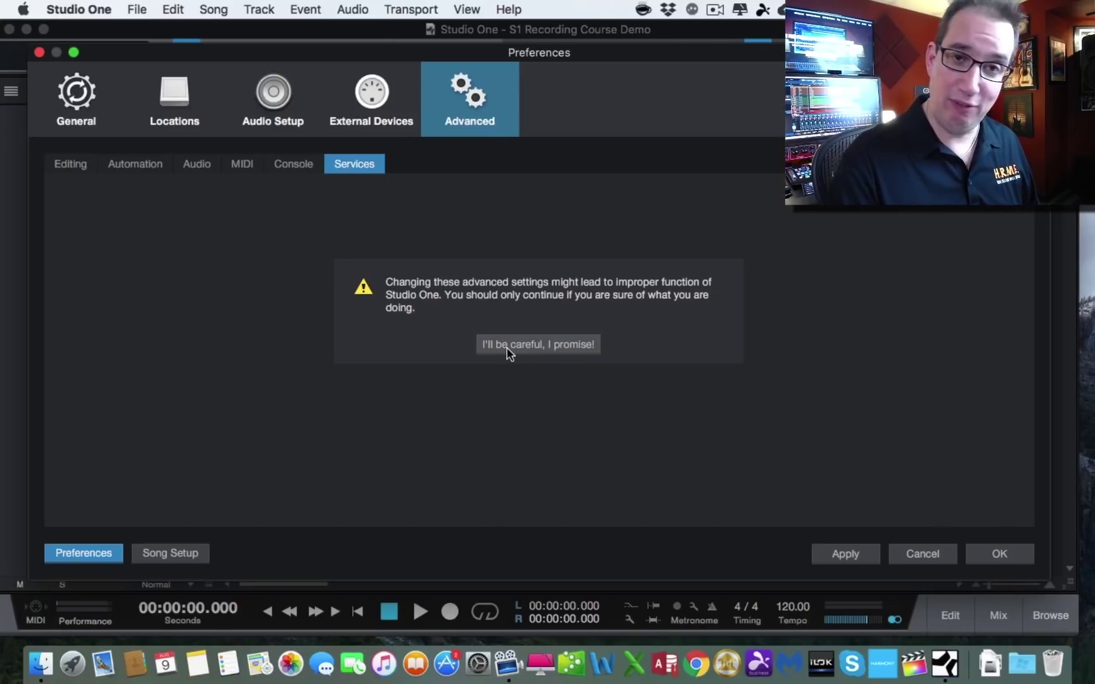
click(73, 169)
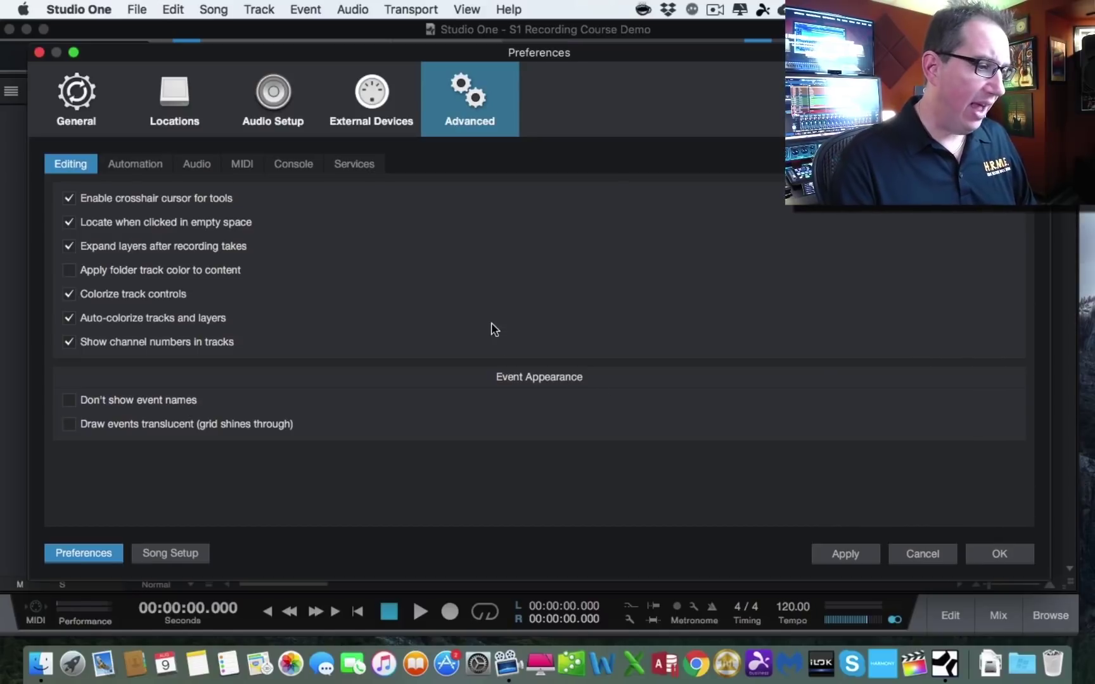
Step: Return to the audio device setup without applying the pending advanced changes, and close the preferences
click(264, 102)
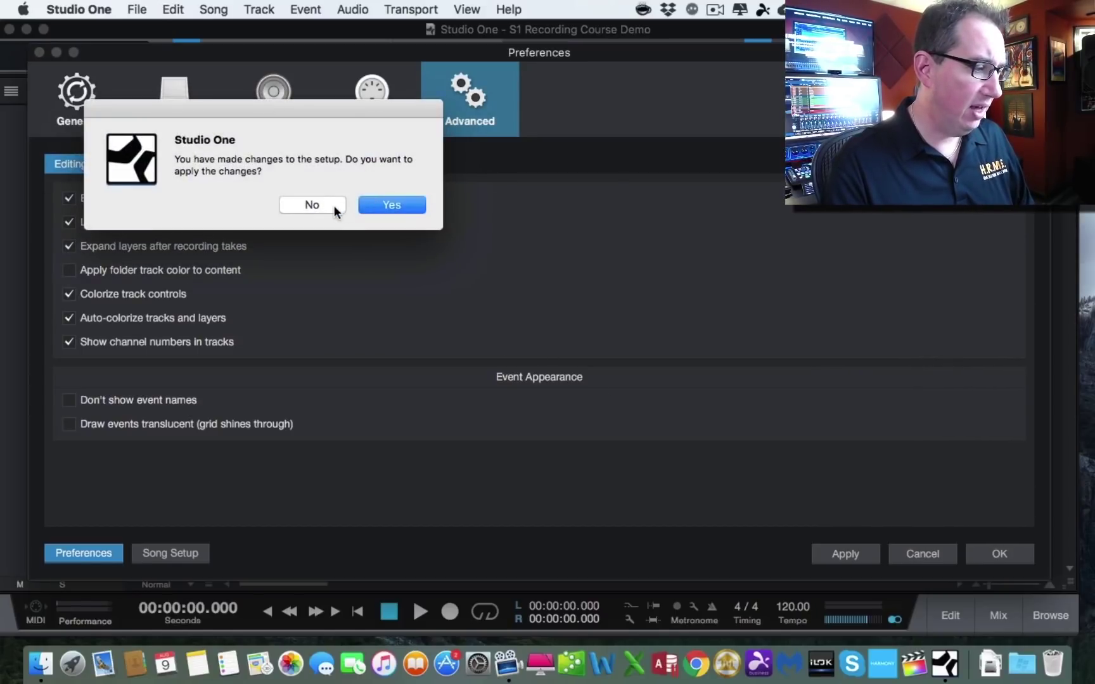
click(329, 205)
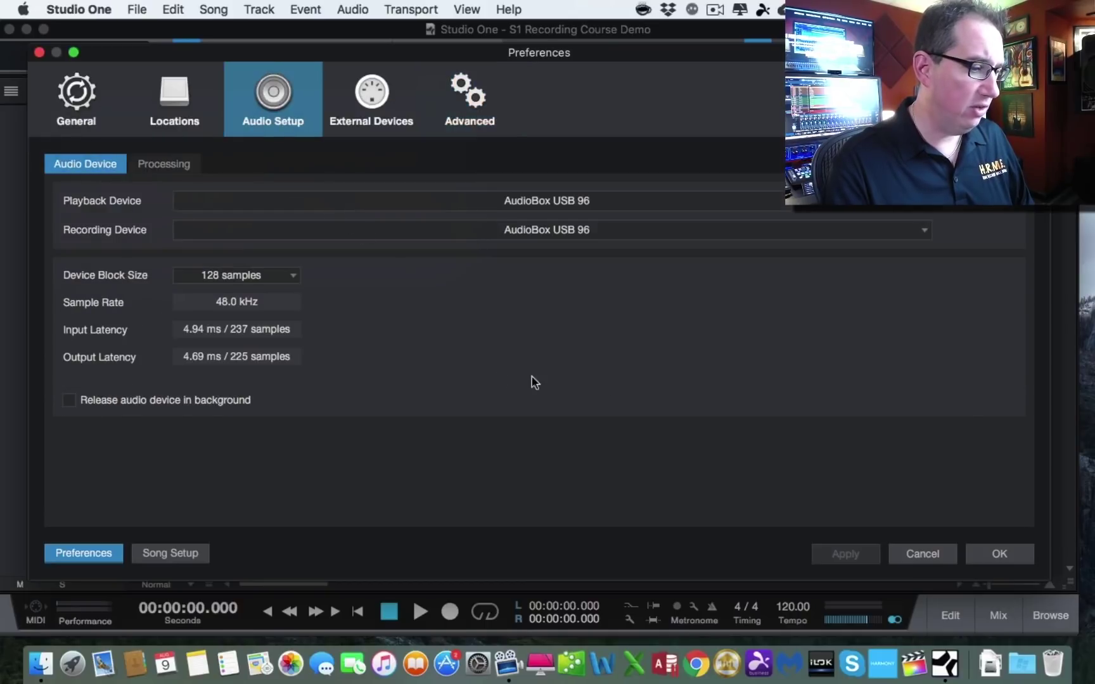
click(990, 552)
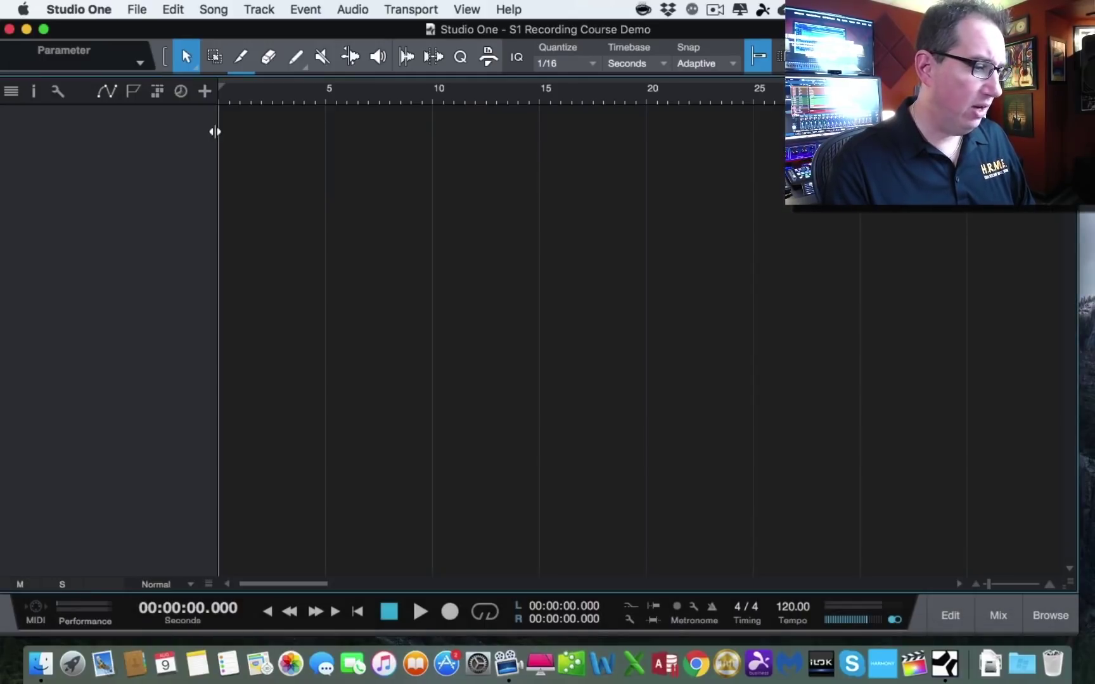
Step: Open the song setup from the preferences and choose 48.0 kHz as the song's sample rate
click(92, 9)
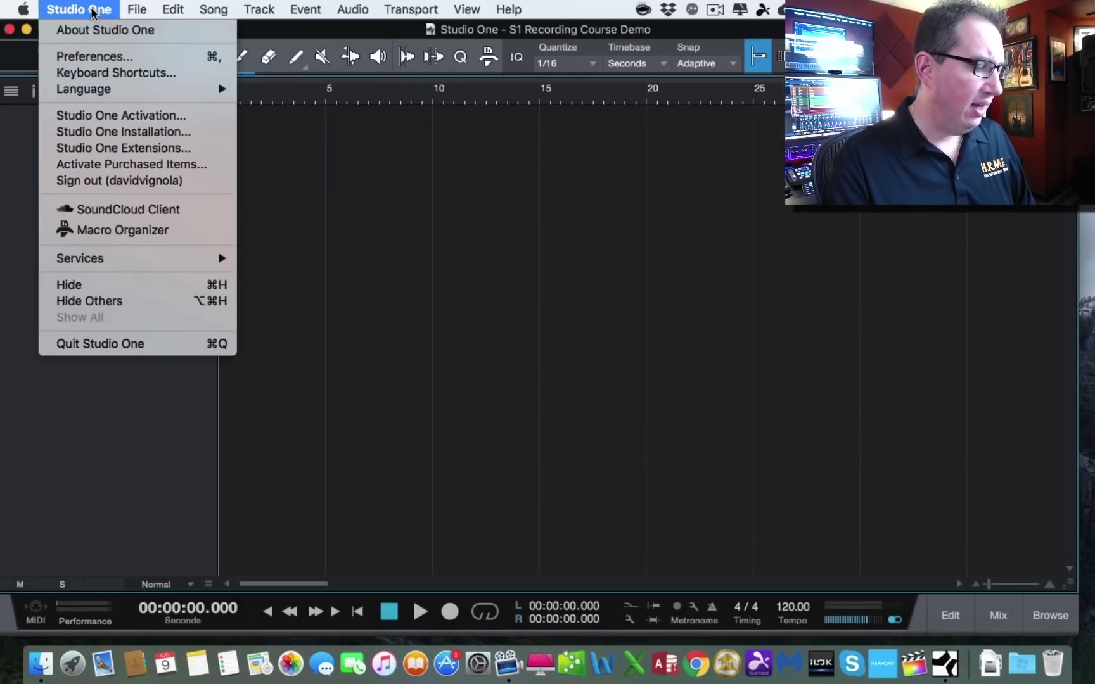
click(90, 57)
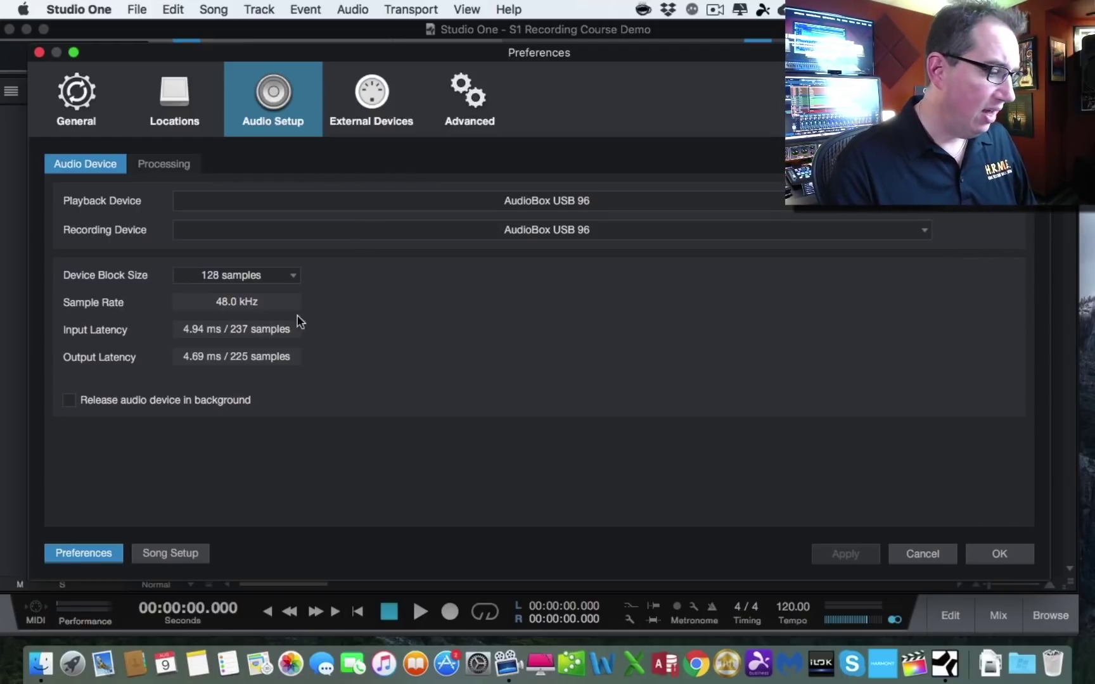
click(168, 553)
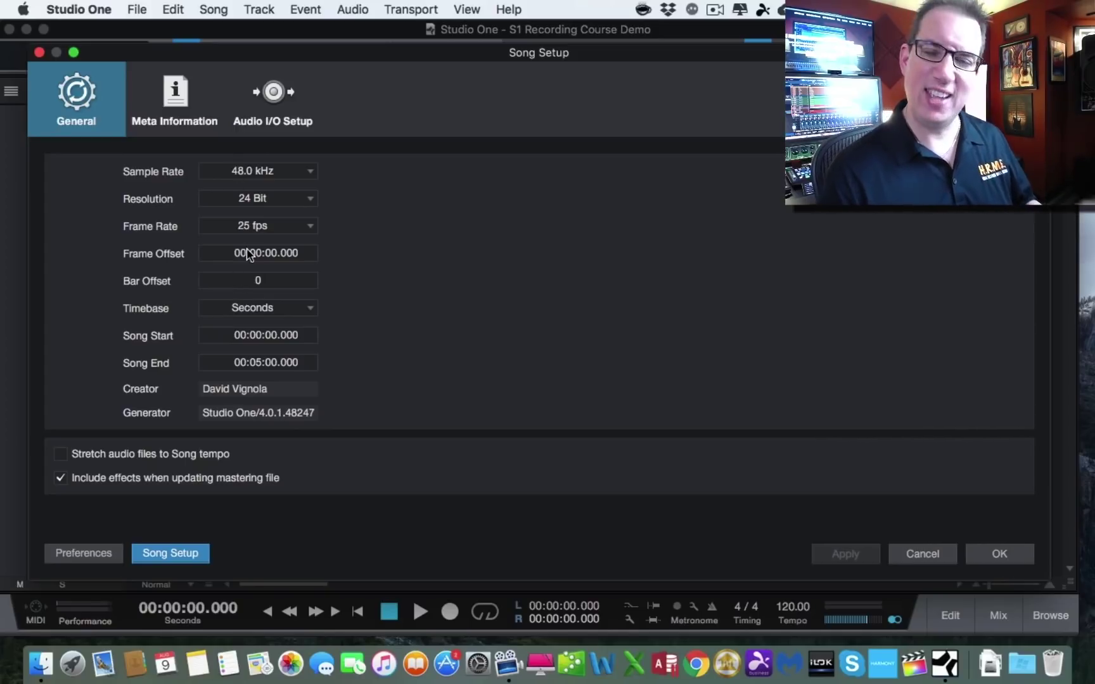
click(297, 174)
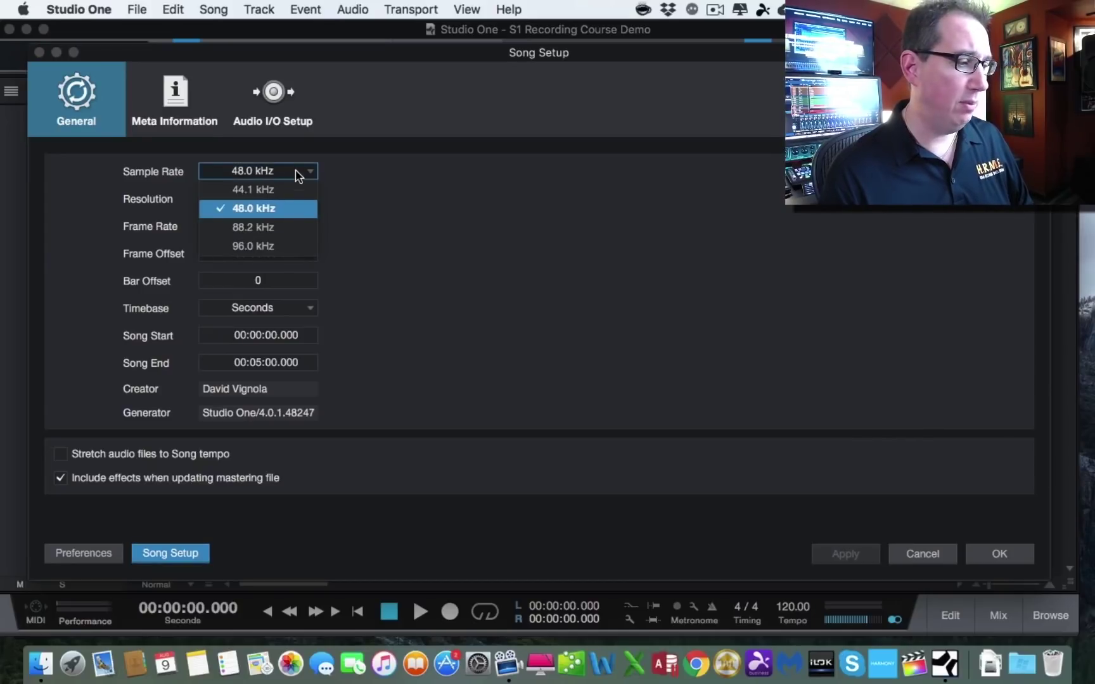
click(274, 211)
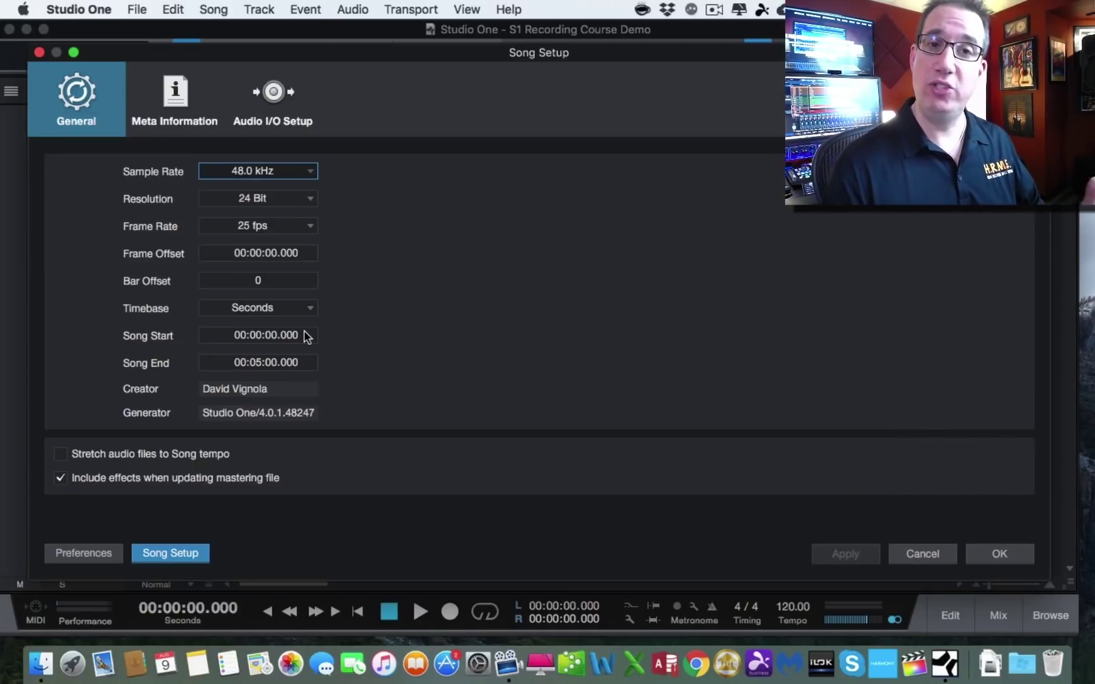
Step: Review the song's meta information, then its audio outputs and each of the existing audio inputs
click(172, 100)
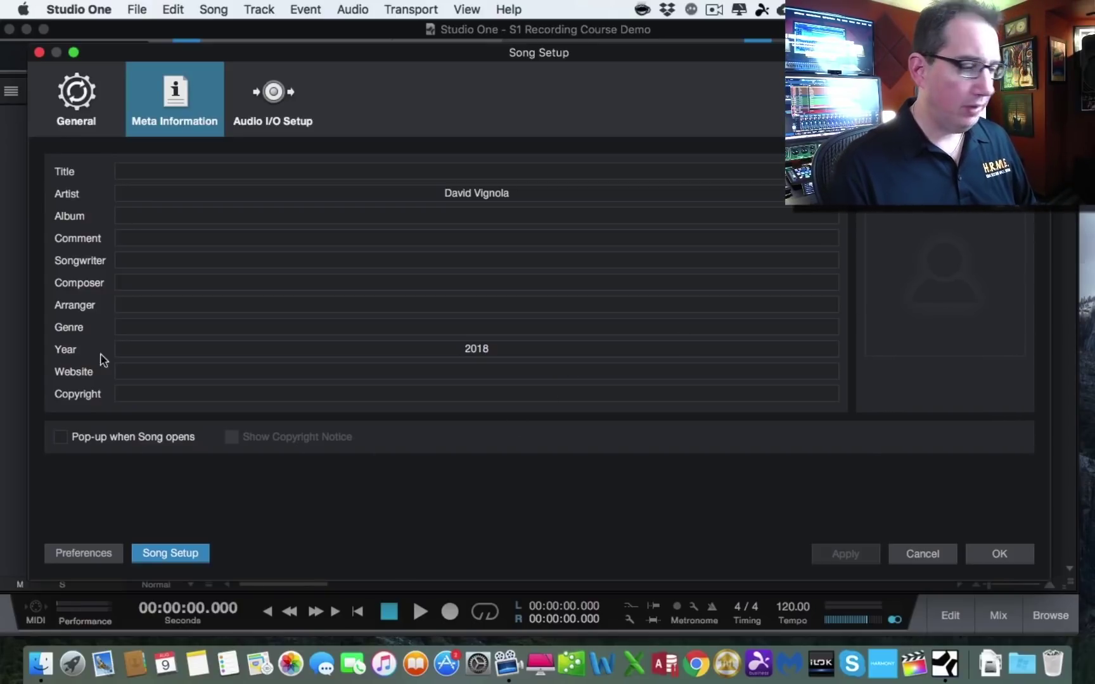
click(274, 97)
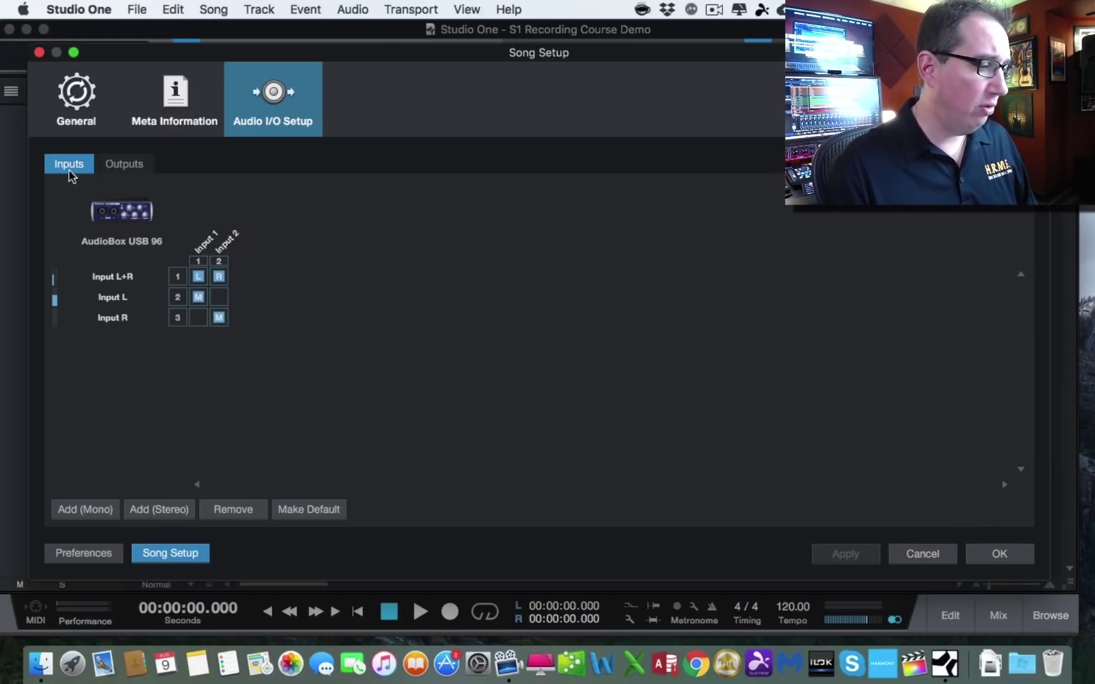
click(124, 166)
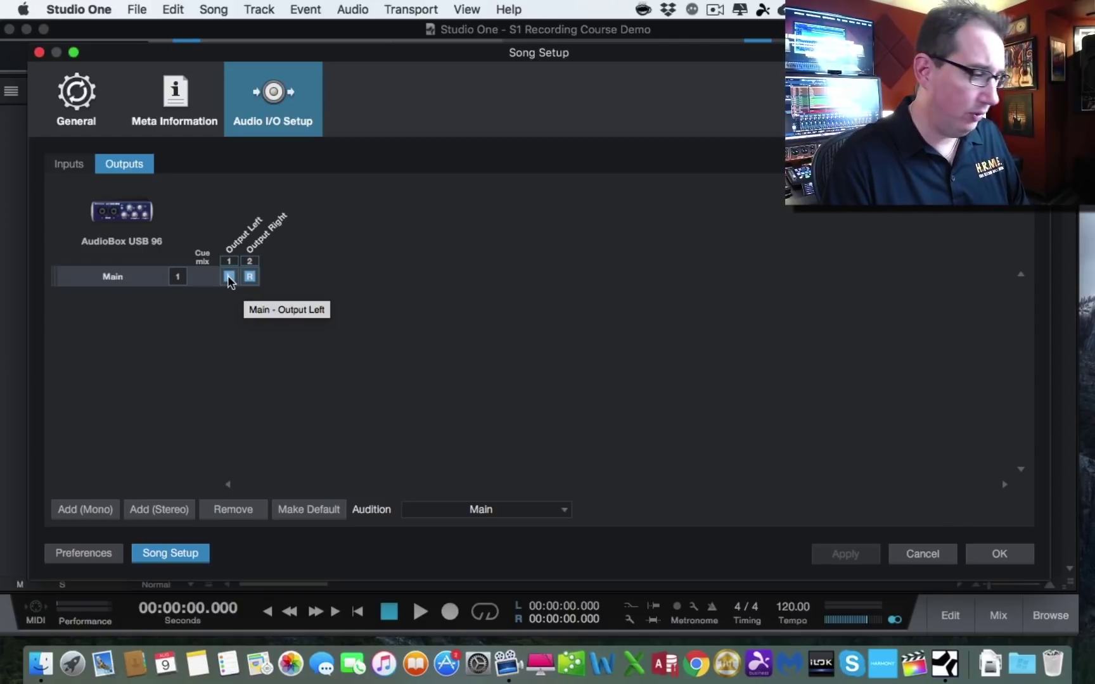
click(66, 166)
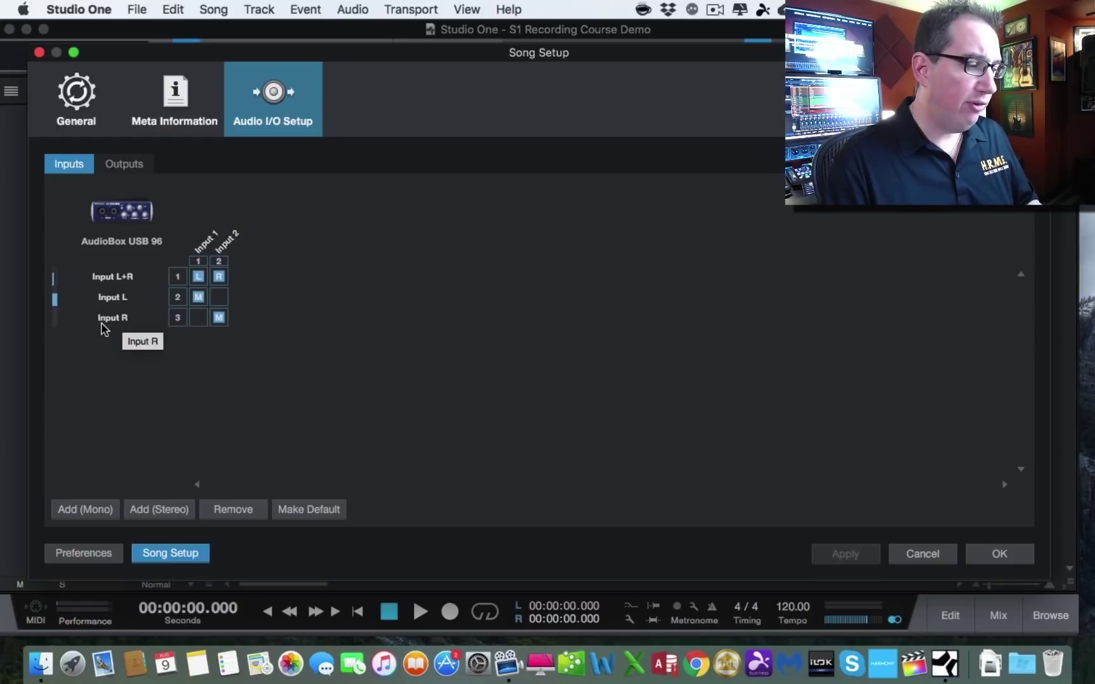
click(105, 277)
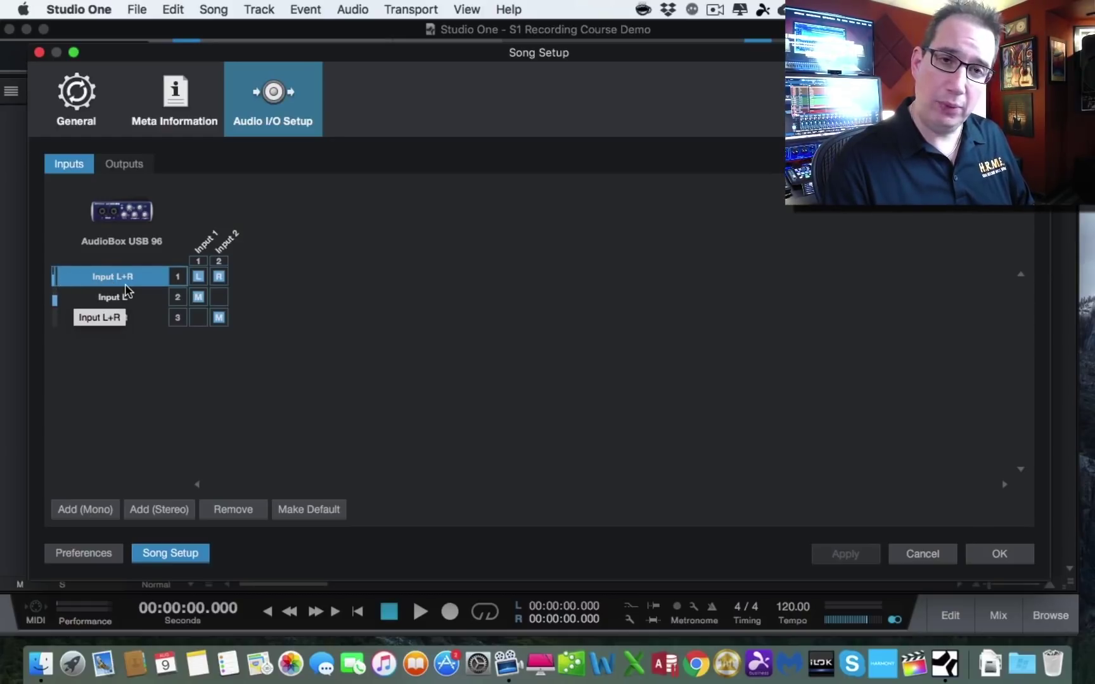
click(101, 298)
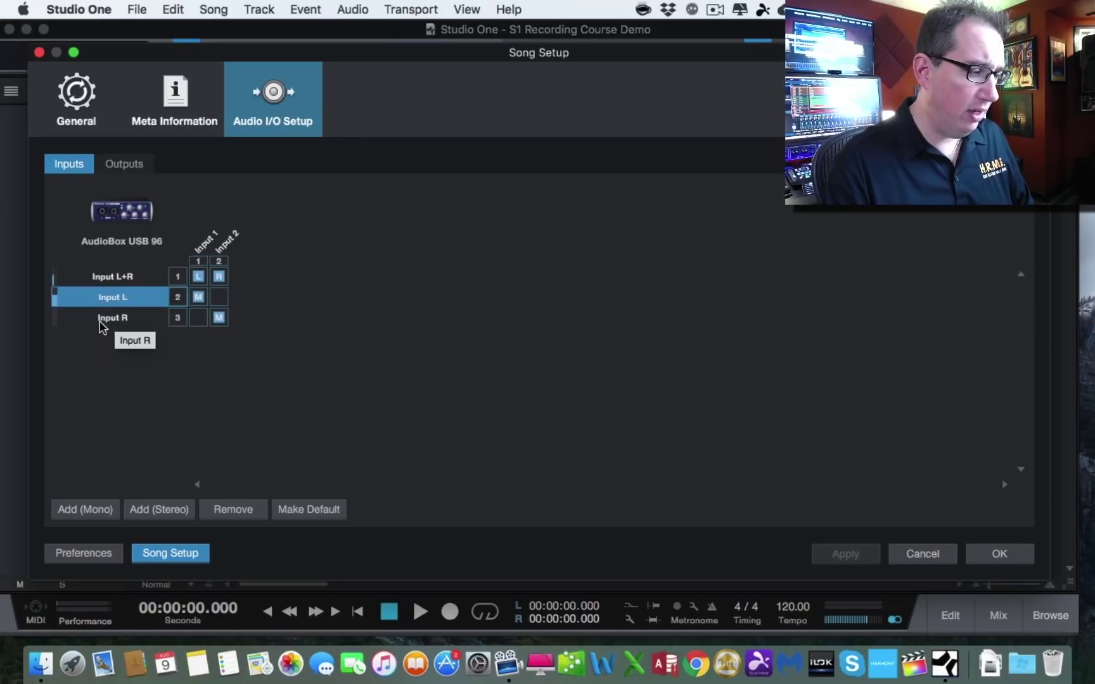
click(102, 321)
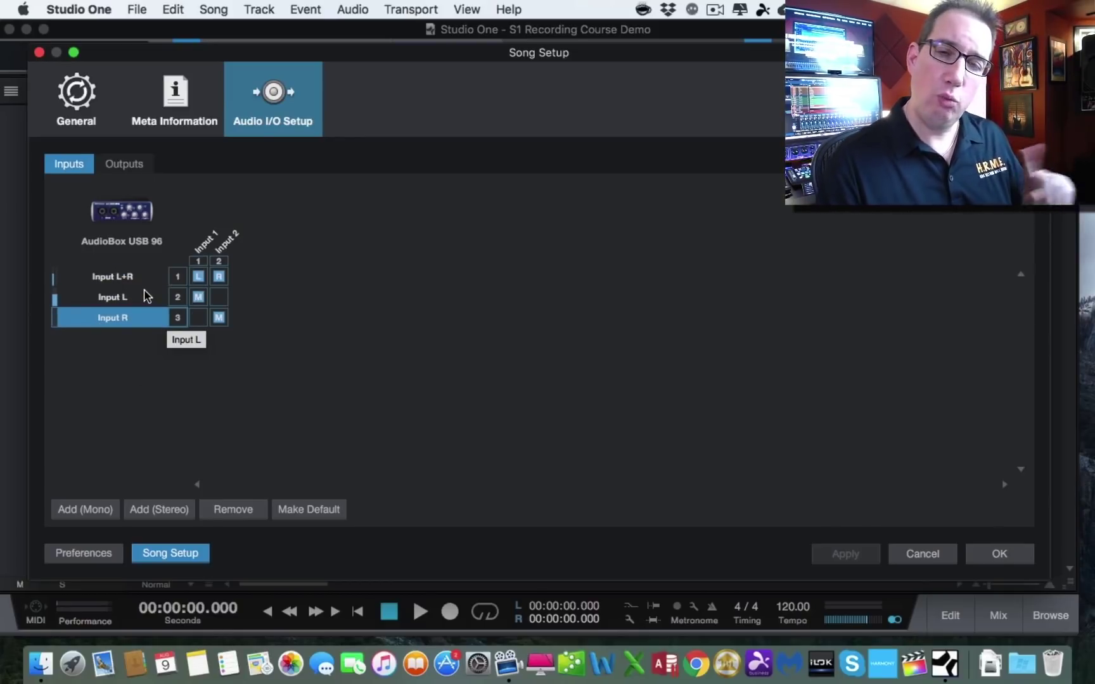
Step: Remove the stereo Input L+R and the mono Input L and Input R from the song's audio inputs
click(118, 278)
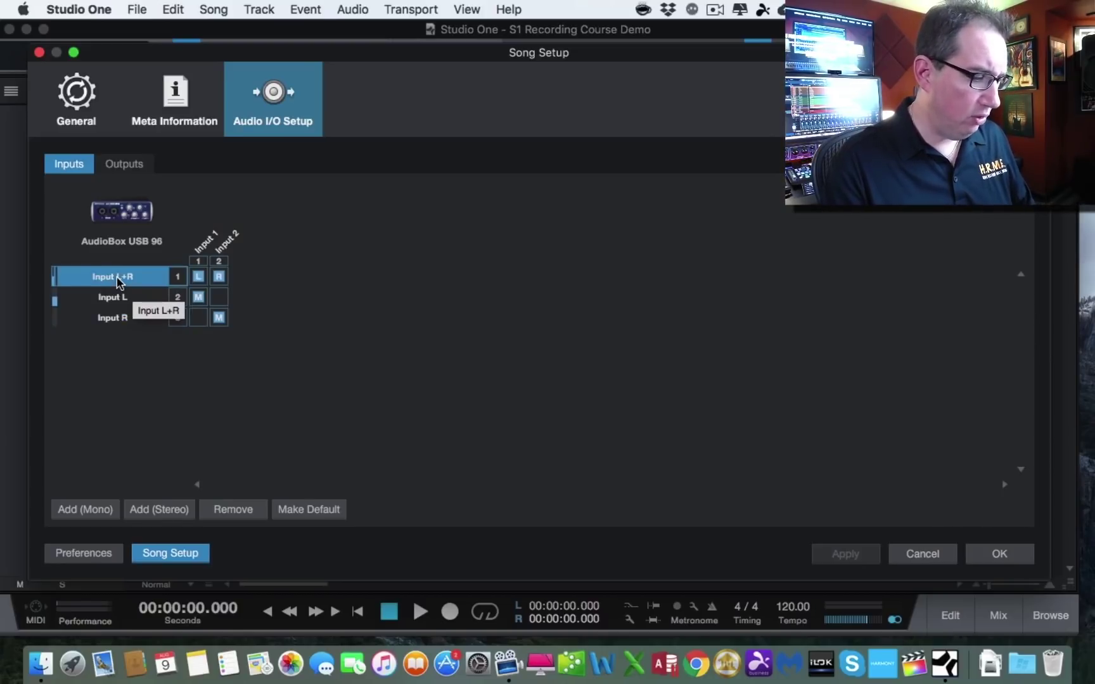
click(232, 512)
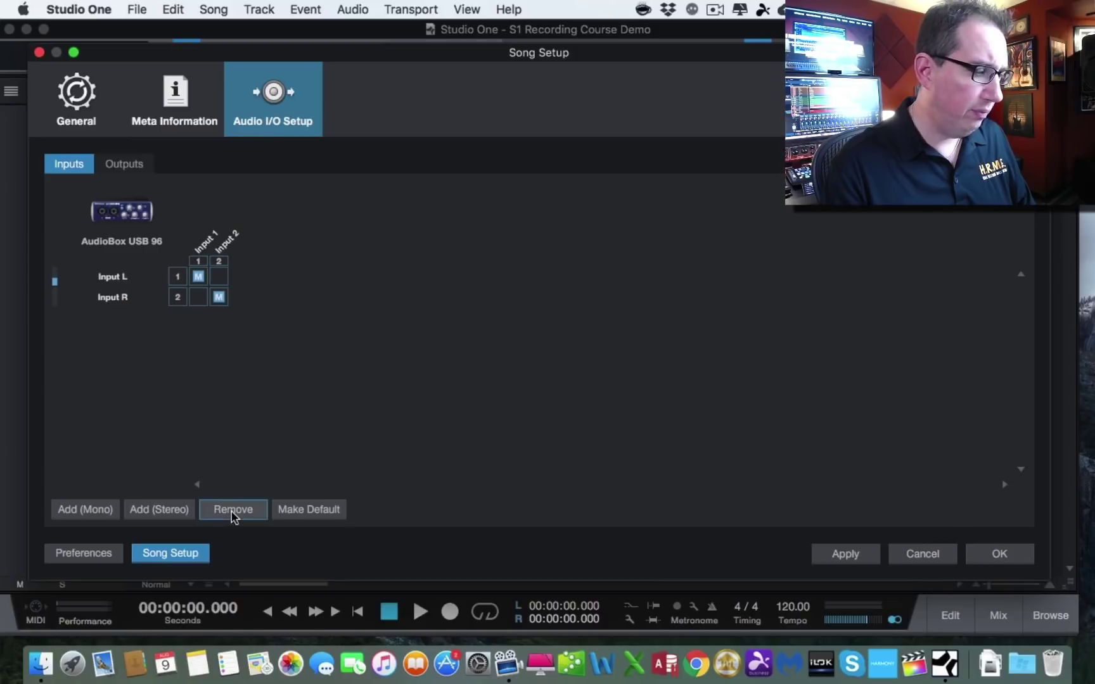
click(118, 279)
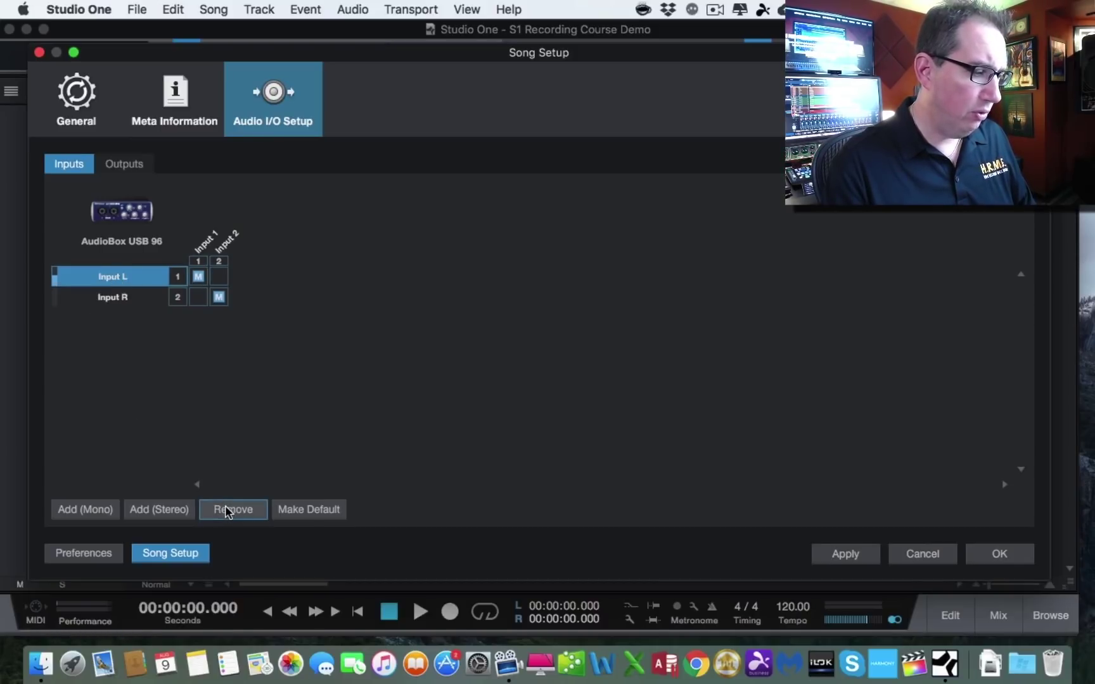
click(225, 511)
click(126, 285)
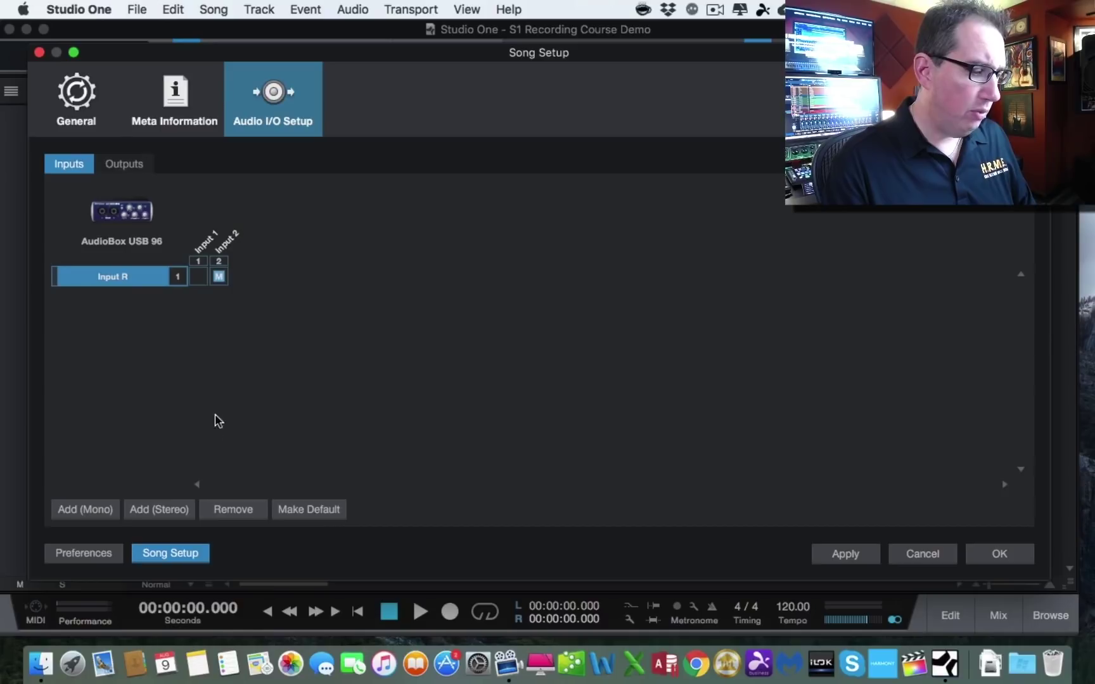
click(225, 512)
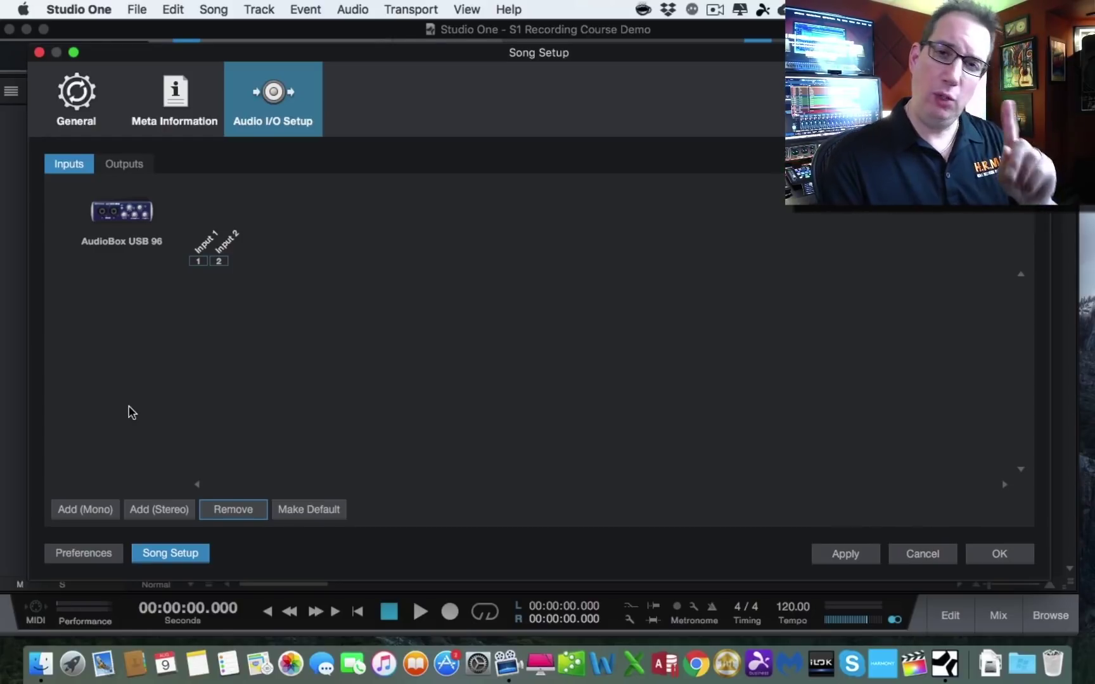
Step: Add a mono input, try routing it to hardware input 2, and assign it to hardware input 1 under the name Input 1
click(87, 513)
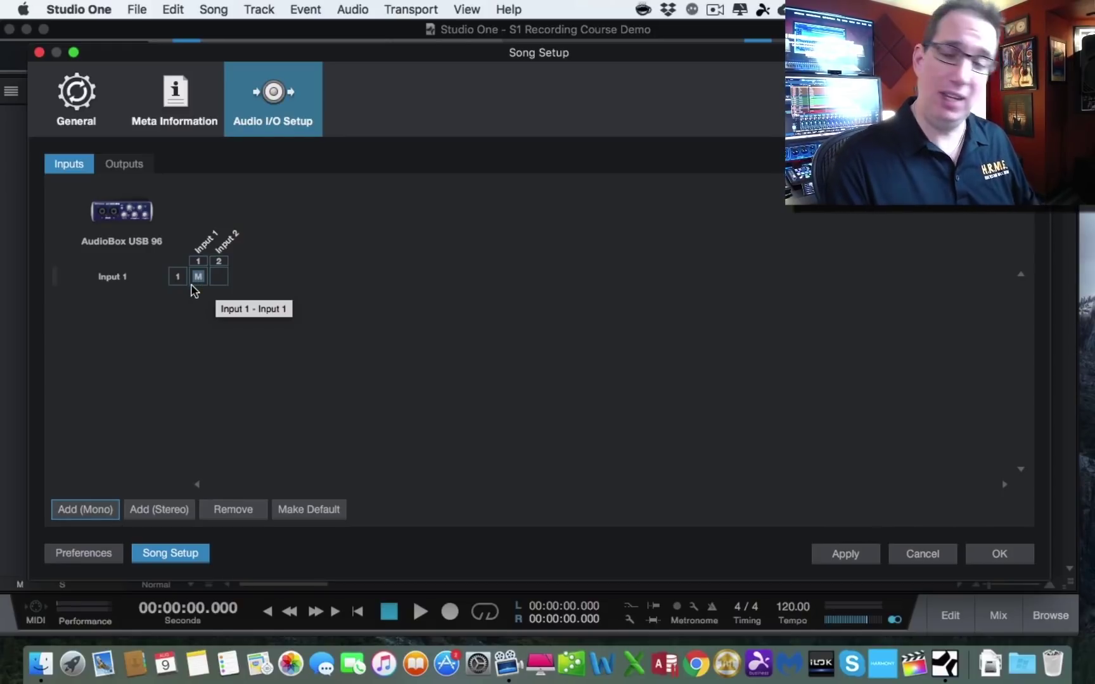
click(219, 279)
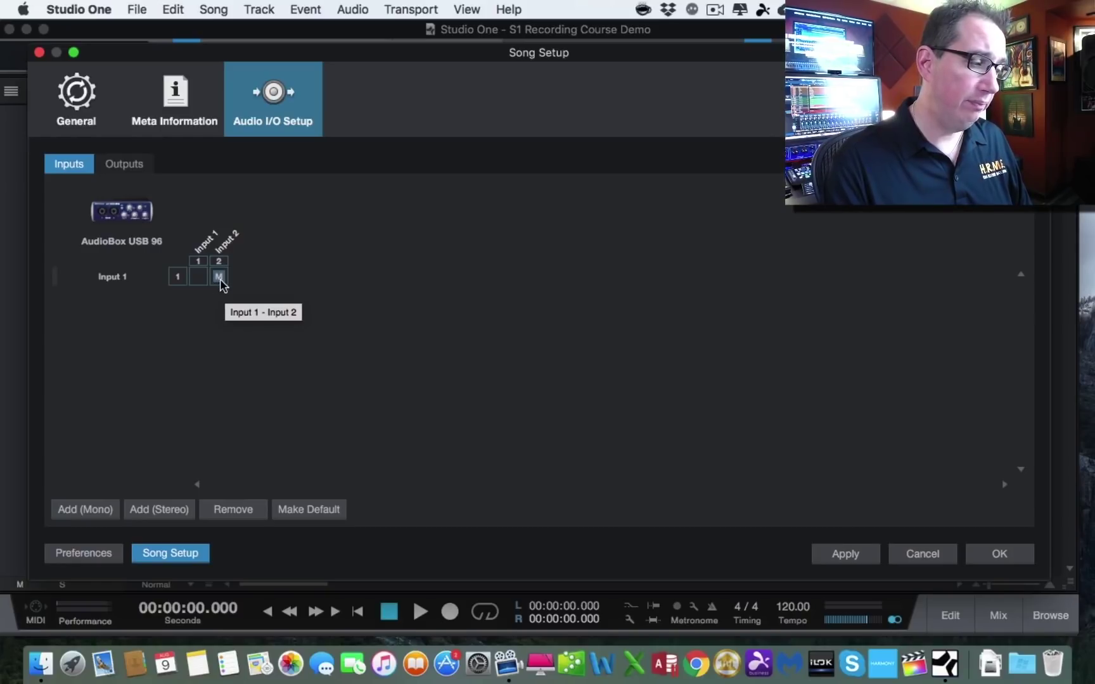
click(198, 278)
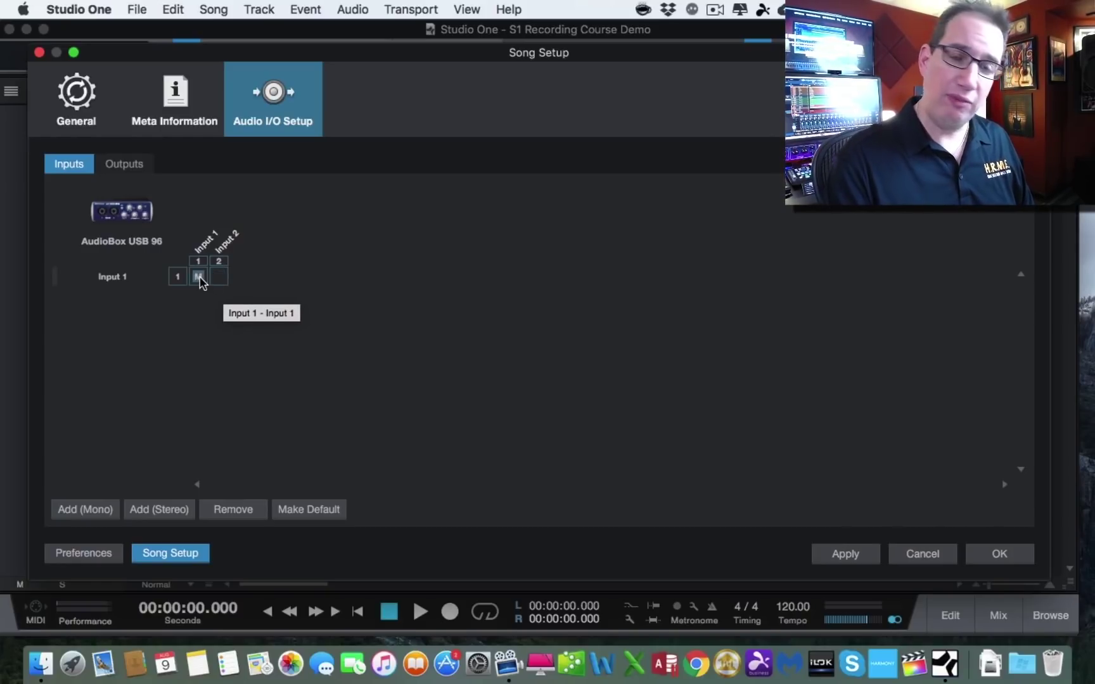
double_click(101, 279)
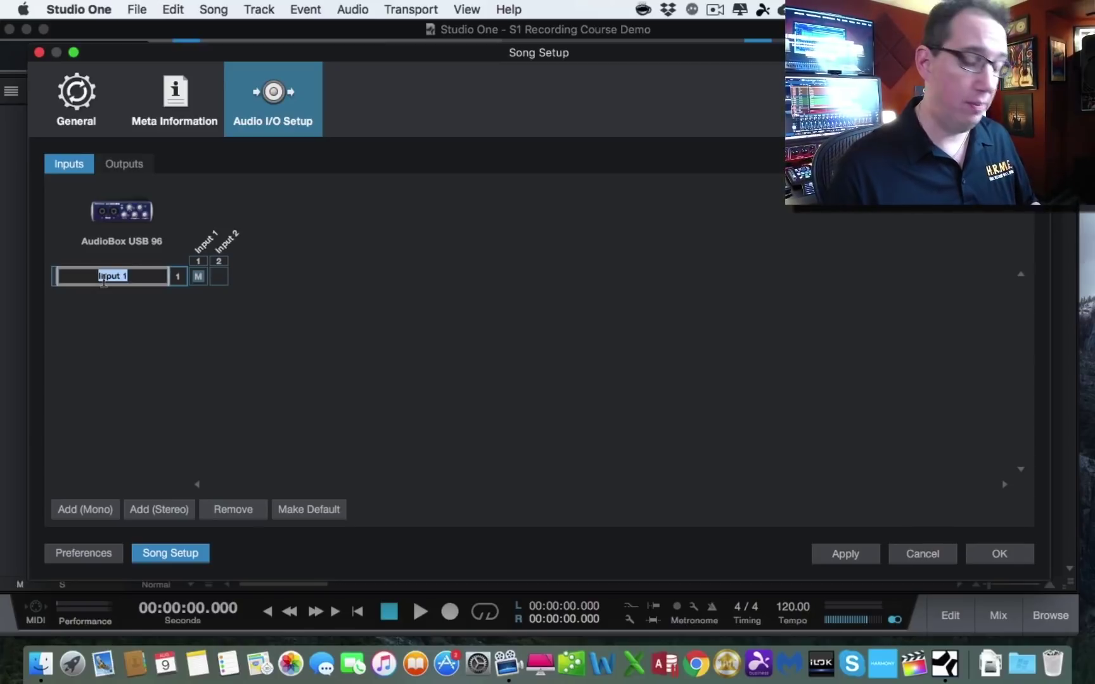
key(Return)
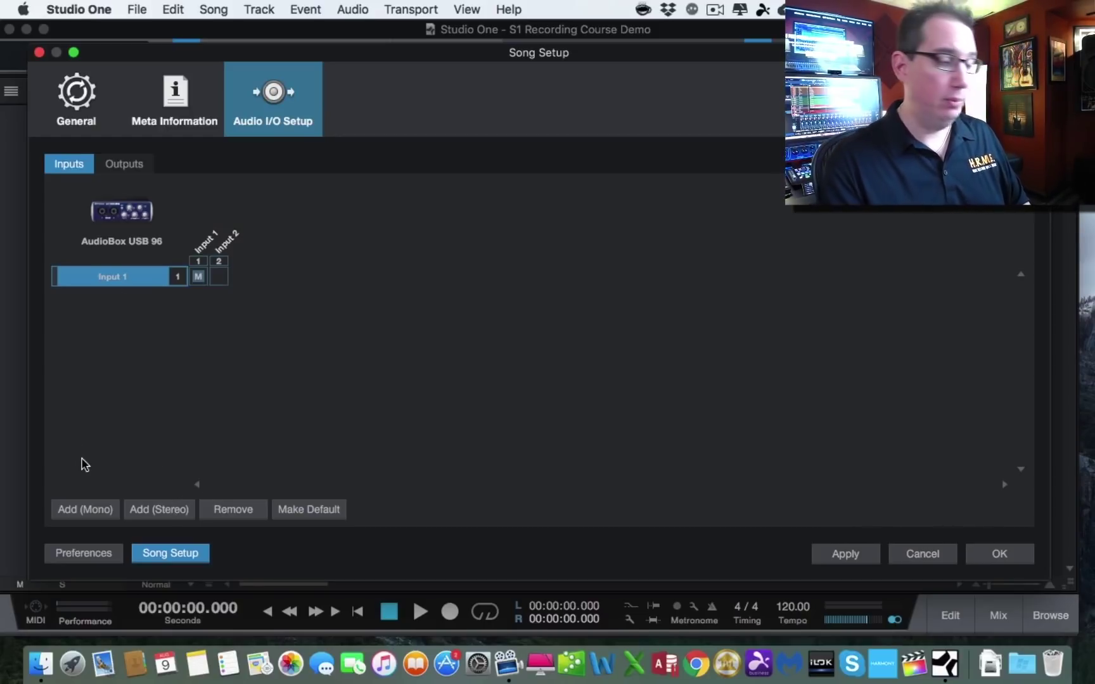
Step: Add a second mono input and remove it again
click(85, 511)
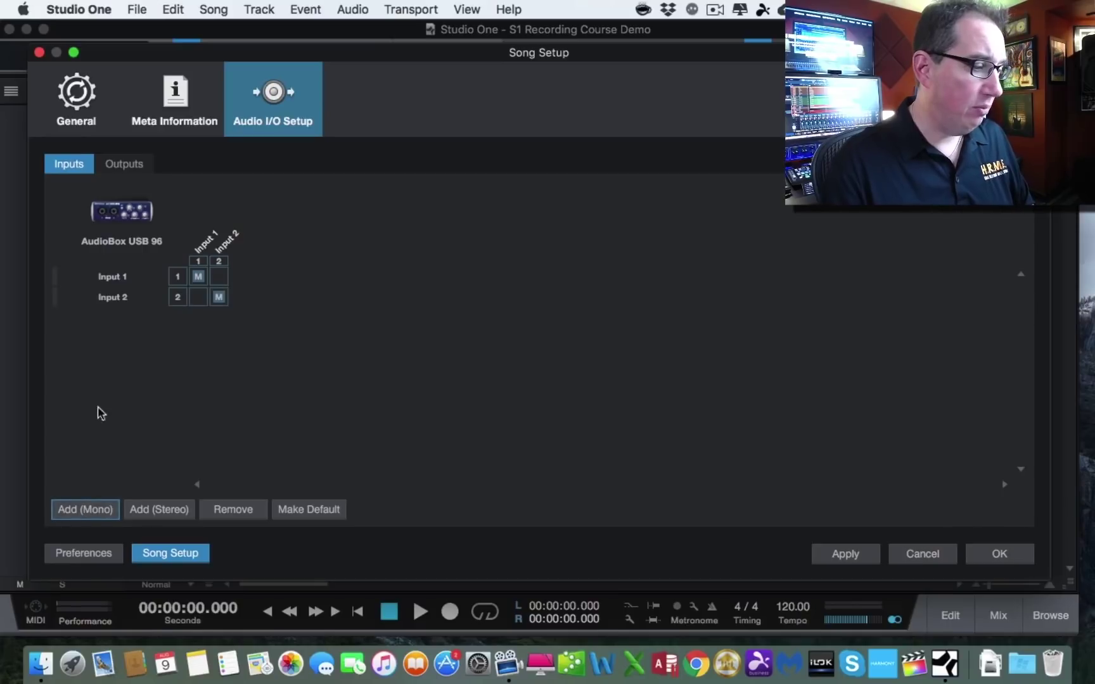
click(118, 303)
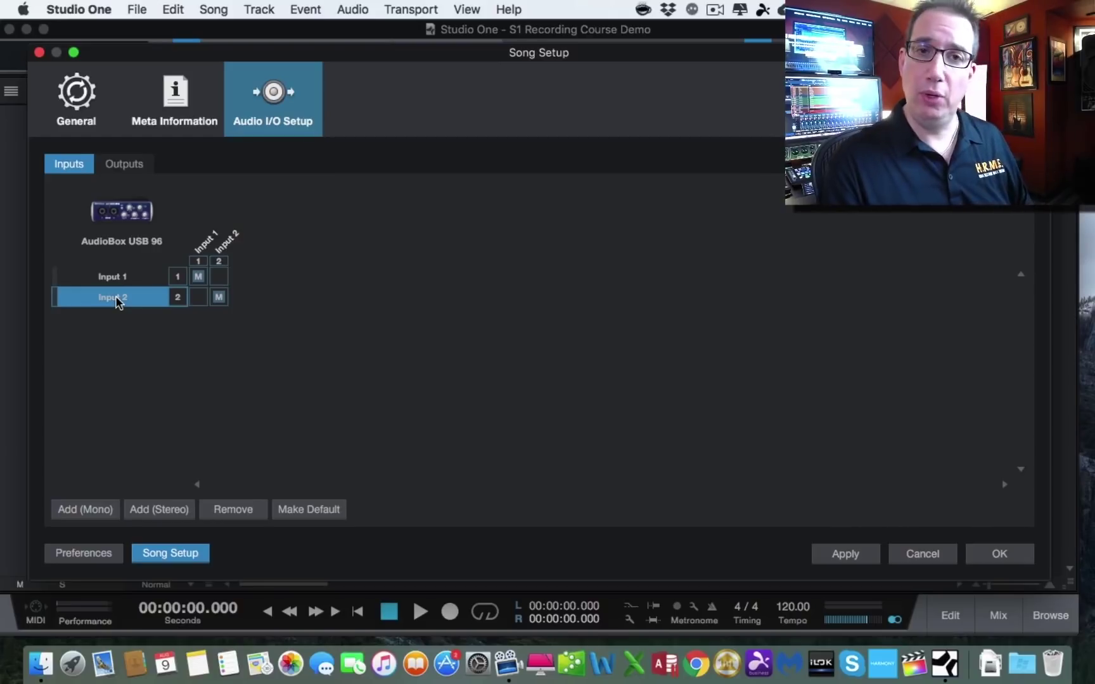
click(225, 511)
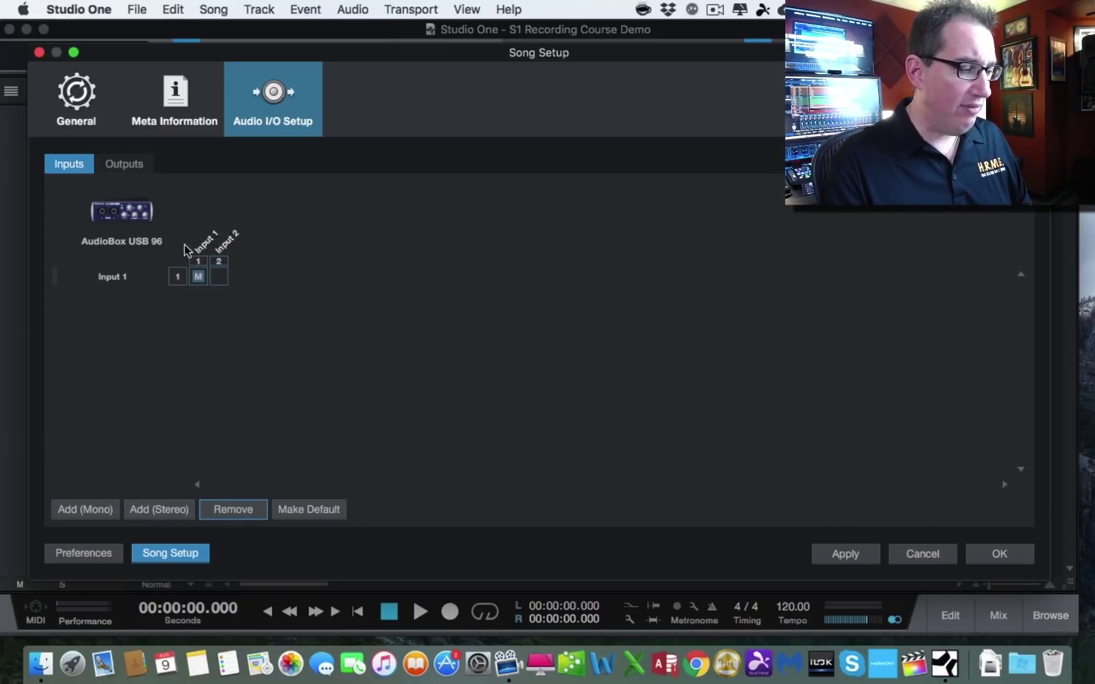
Step: Make the current I/O setup the default for new songs, then apply the song setup and close it
click(306, 515)
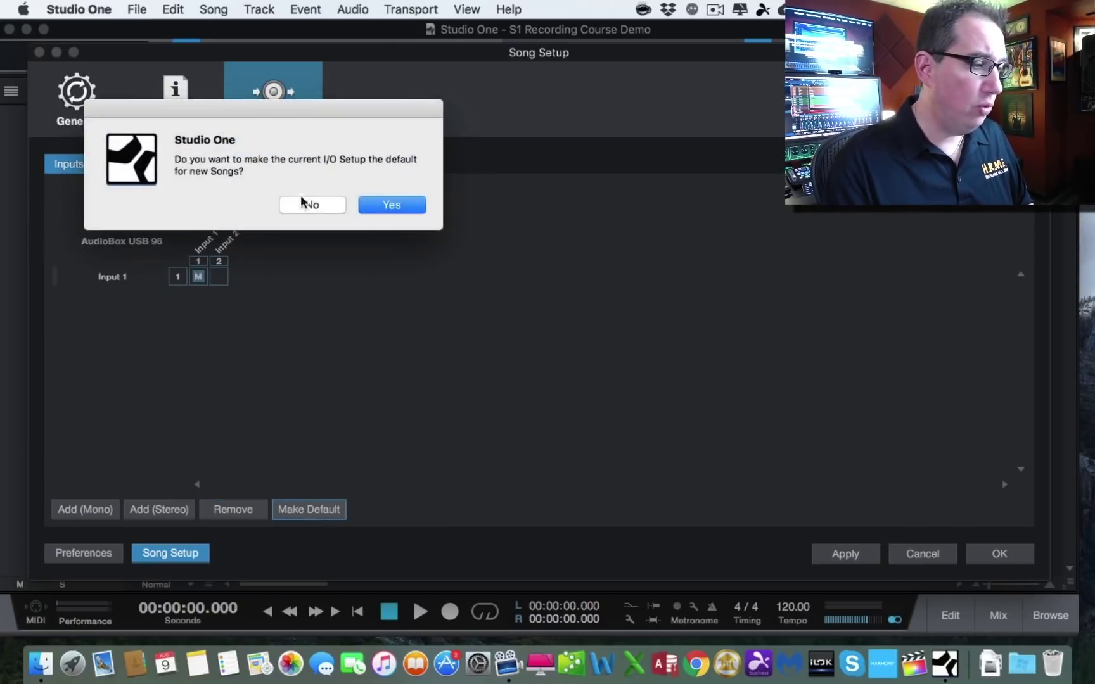
click(391, 208)
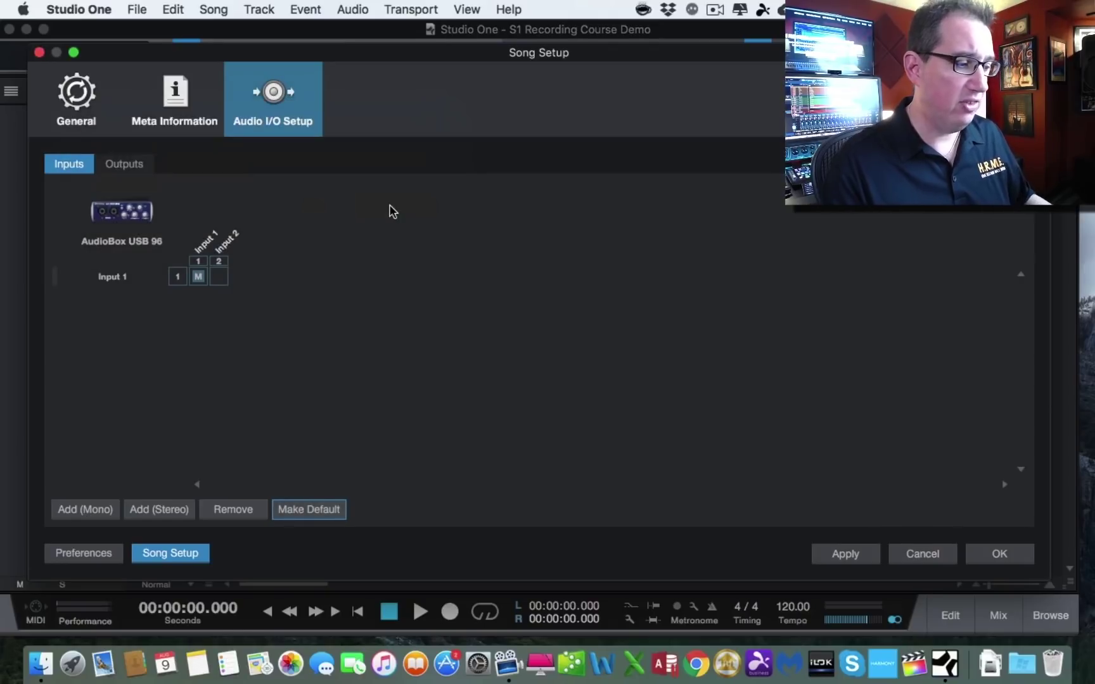
click(848, 556)
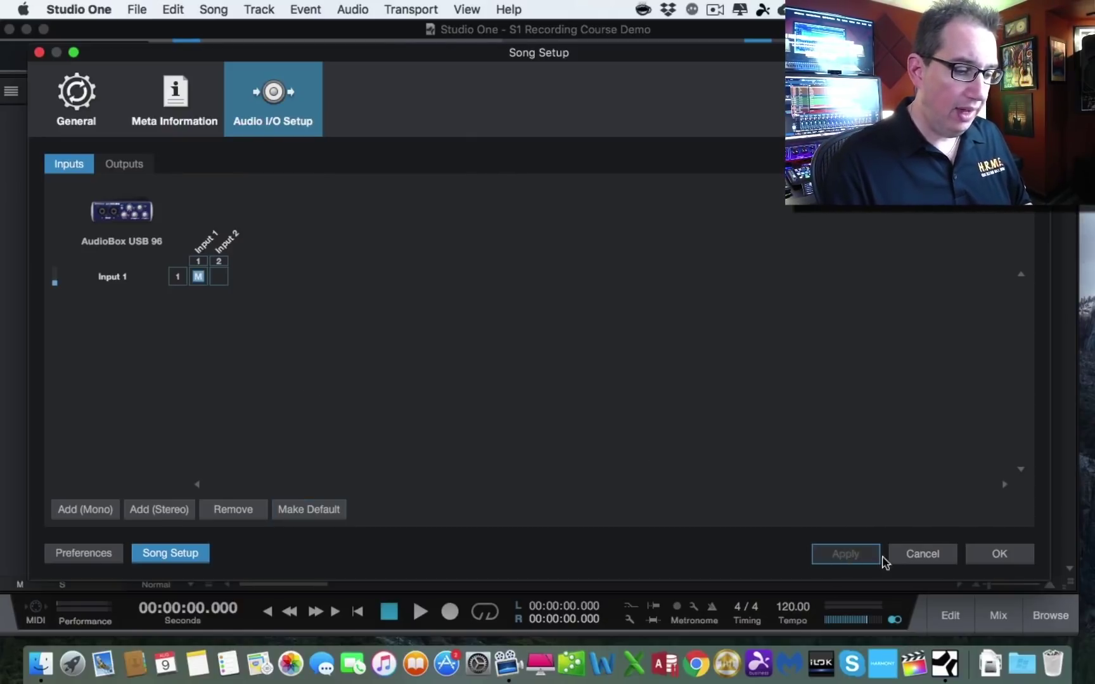
click(997, 561)
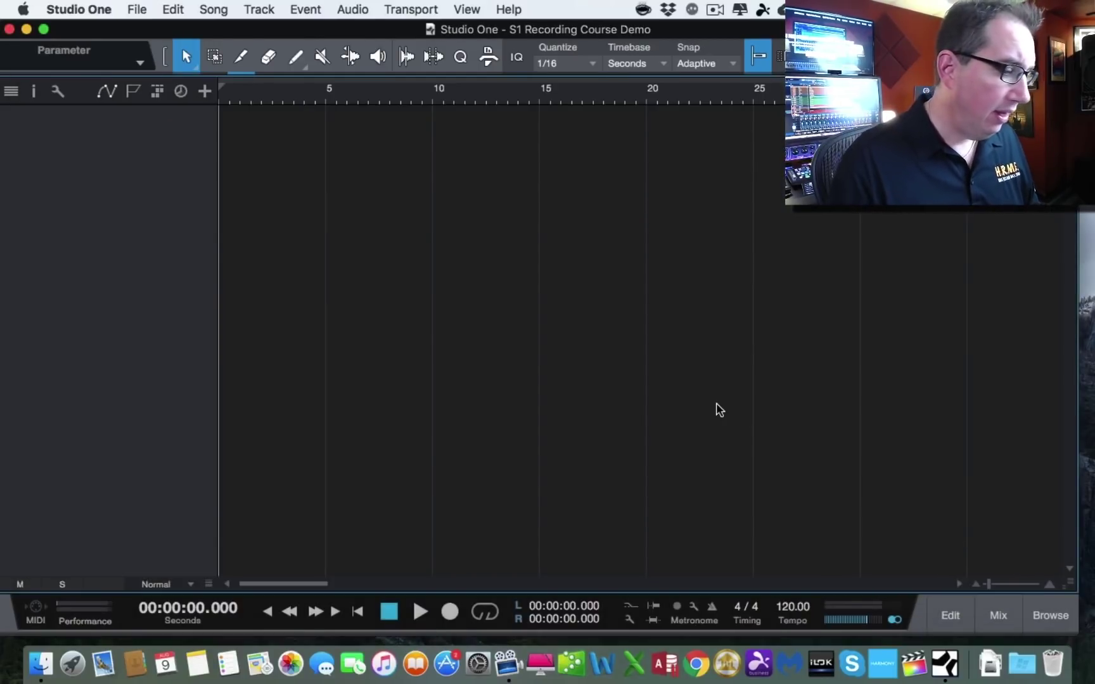